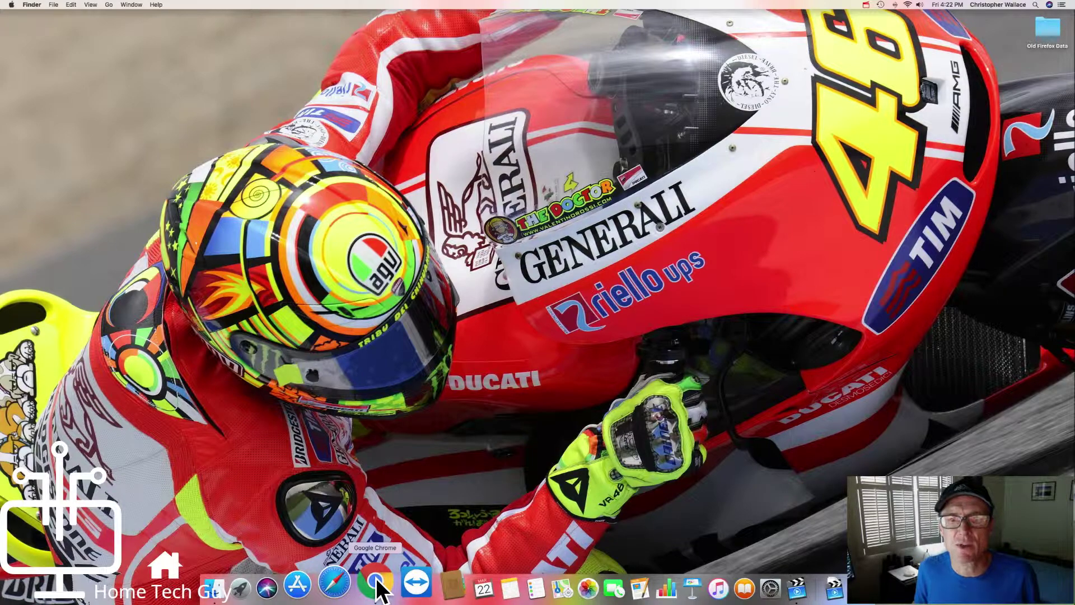
Step: Launch Chrome, load Gmail from the bookmarks, and open the Band concert email
click(376, 584)
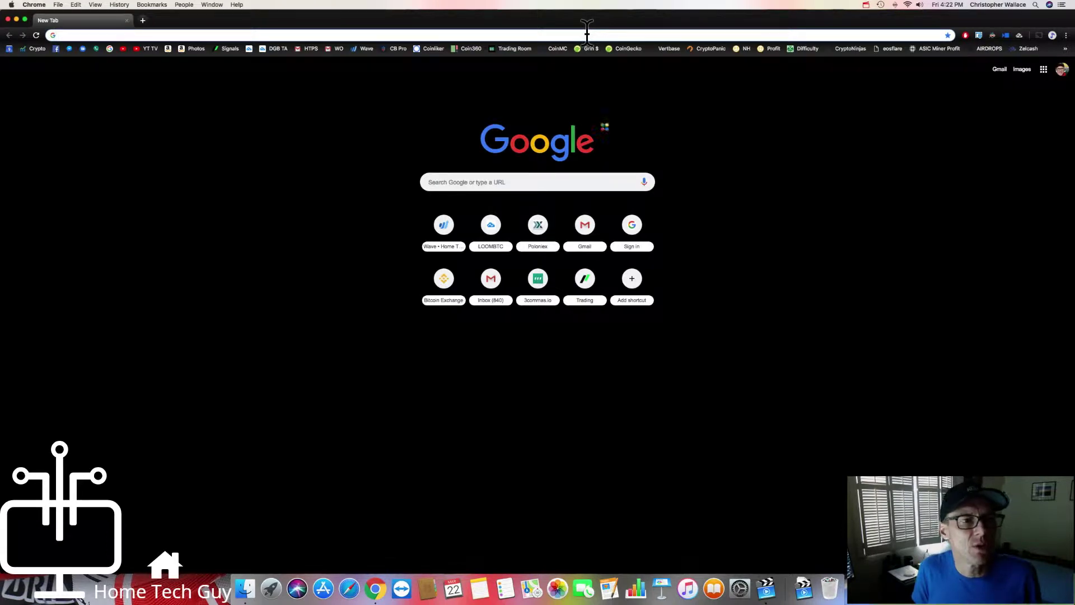
click(301, 48)
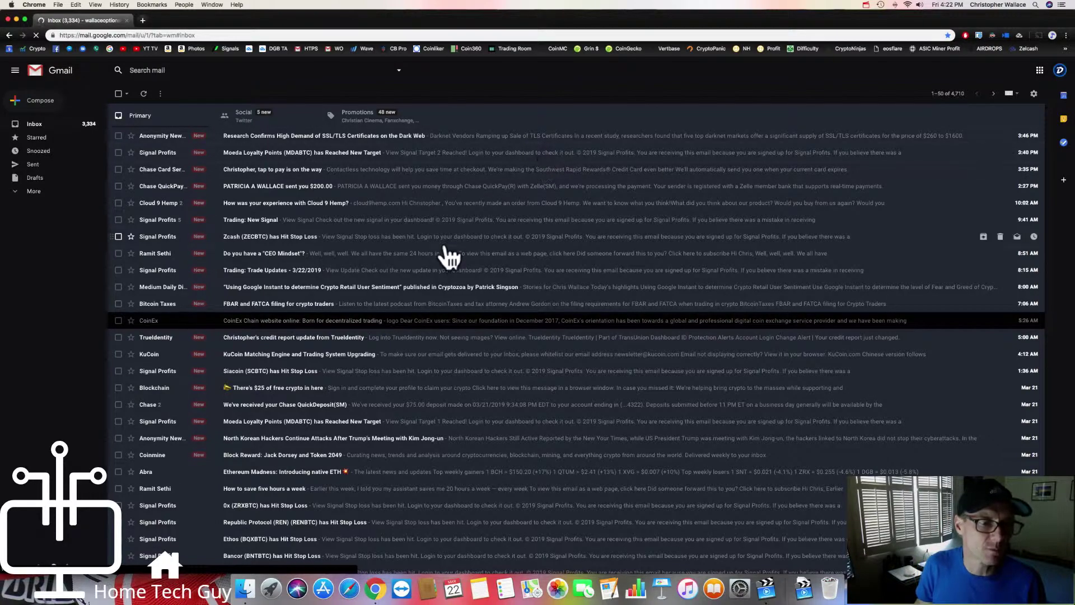
scroll(448, 257, down, 5)
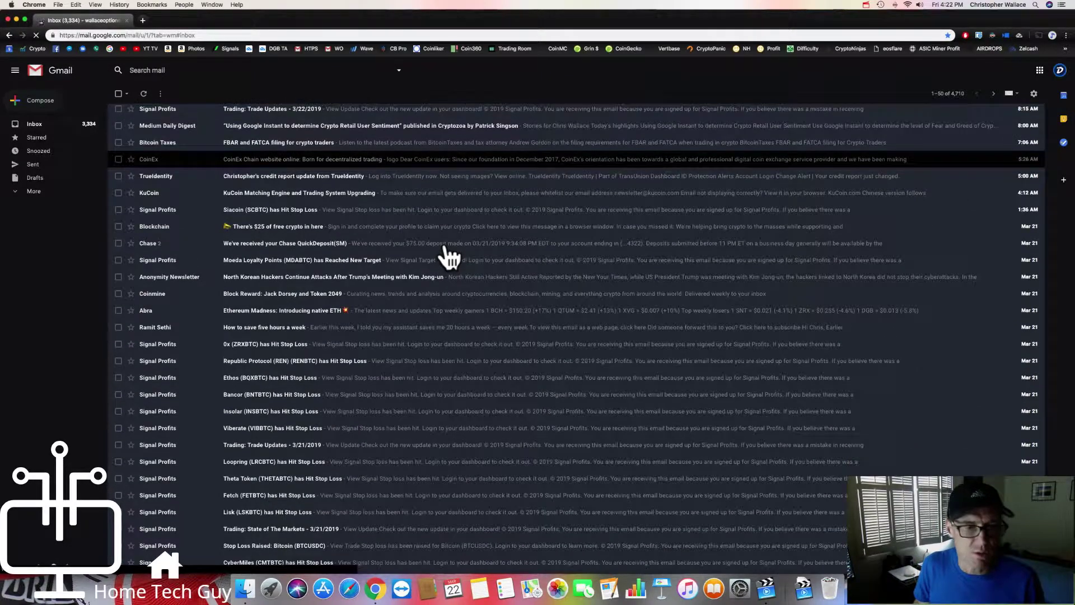
scroll(448, 257, down, 10)
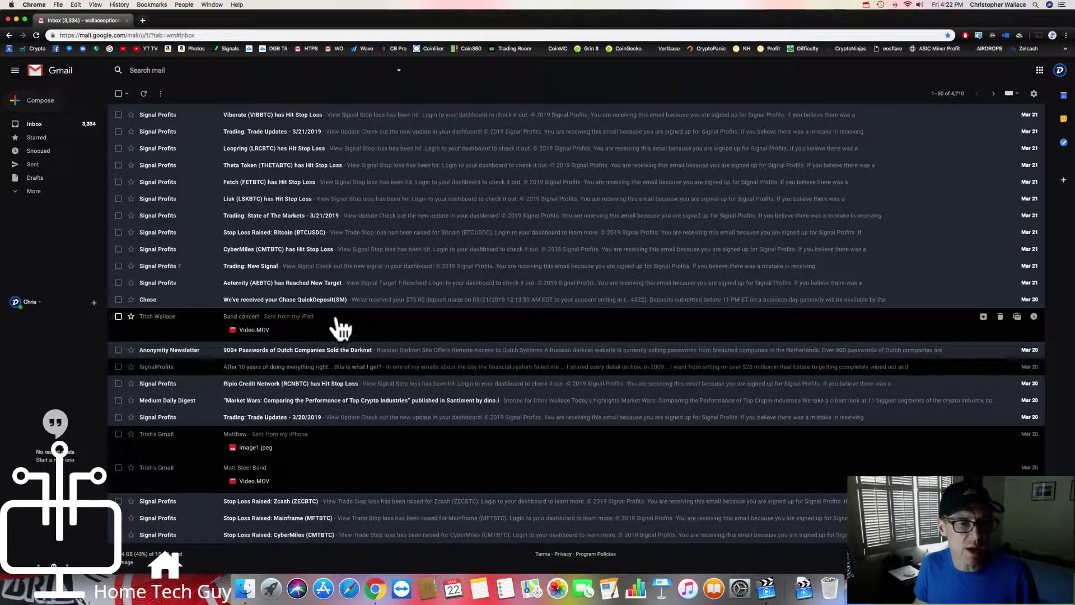
click(293, 318)
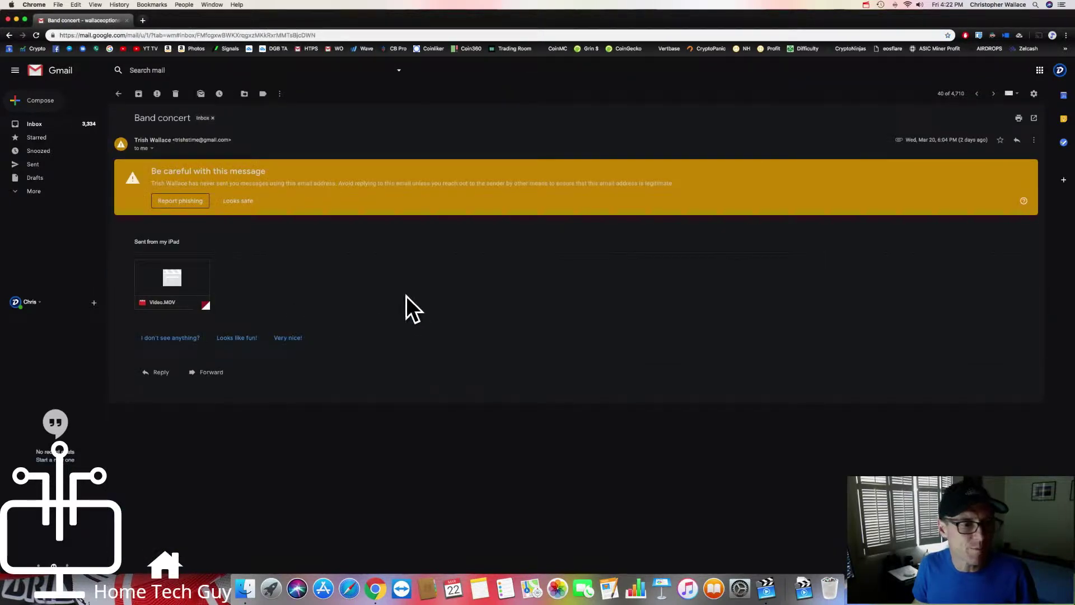
mouse_move(156, 288)
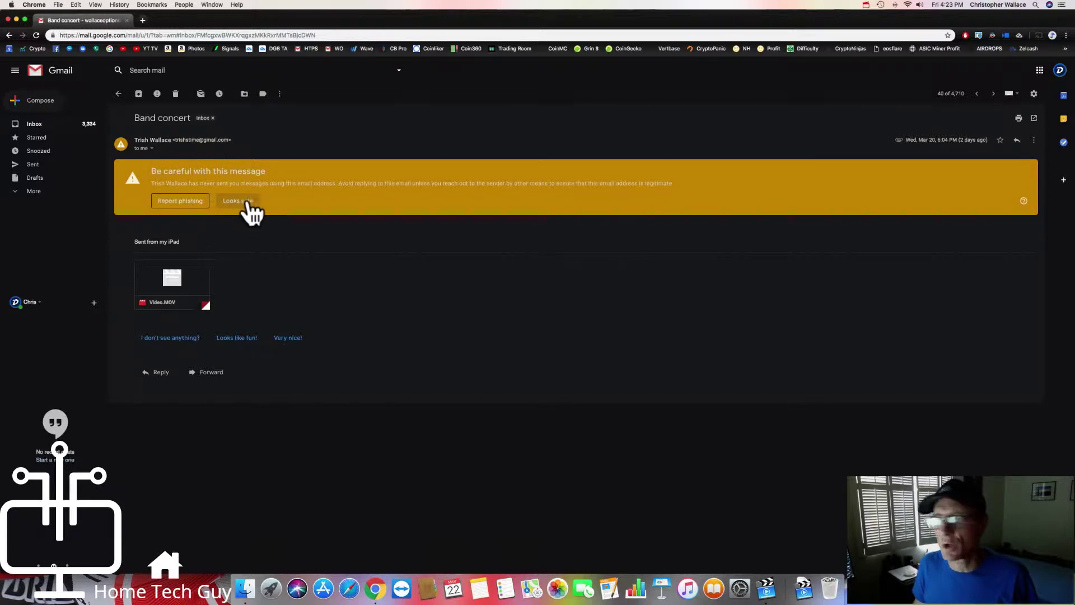
click(242, 205)
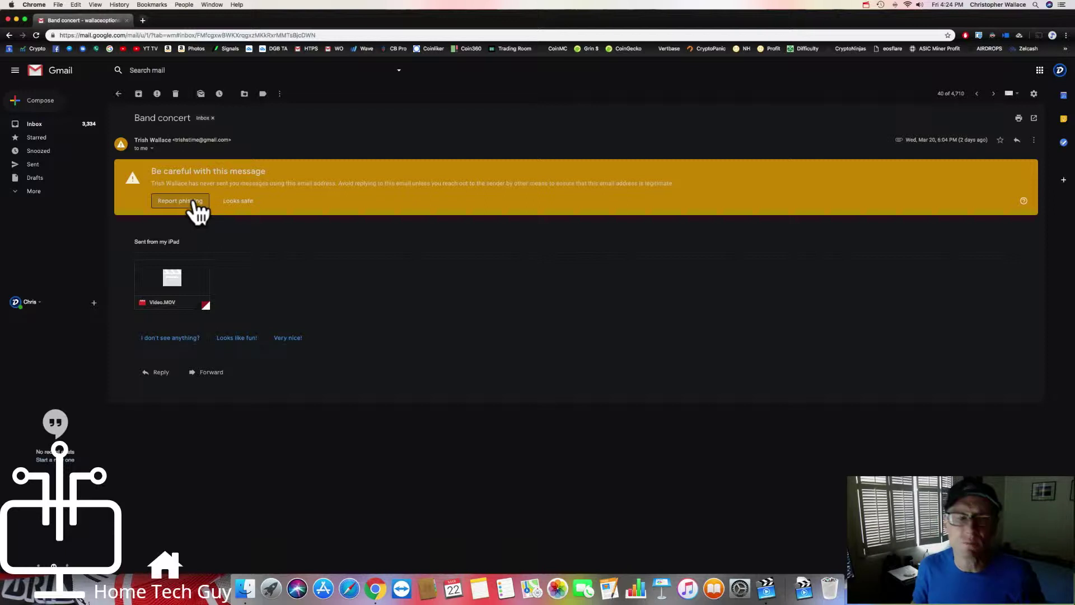
Step: Mark the Band concert email 'Looks safe' to clear the 'Be careful with this message' banner
click(240, 201)
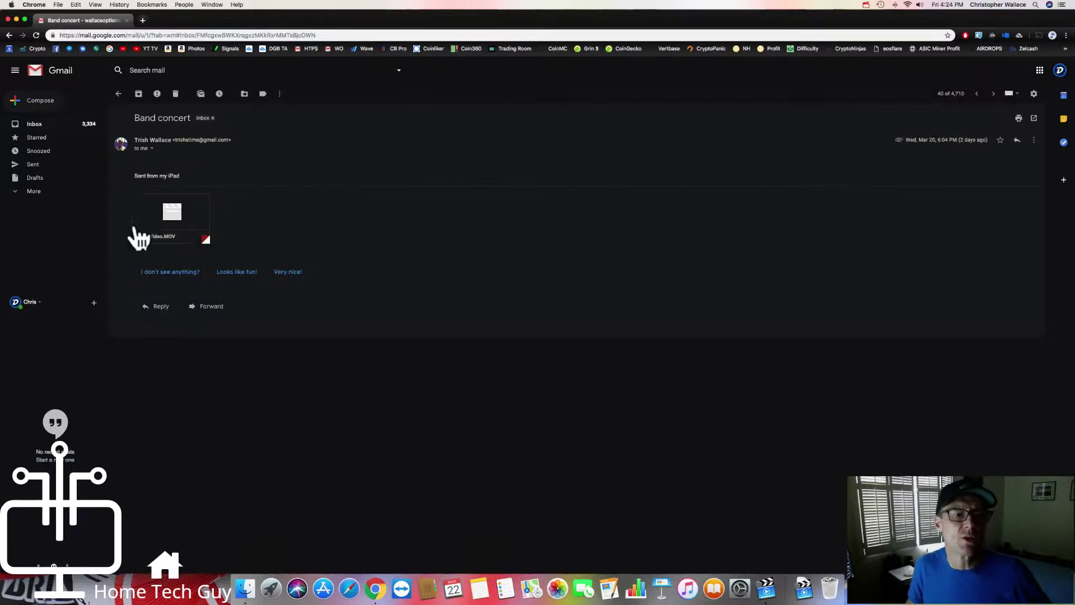
mouse_move(150, 238)
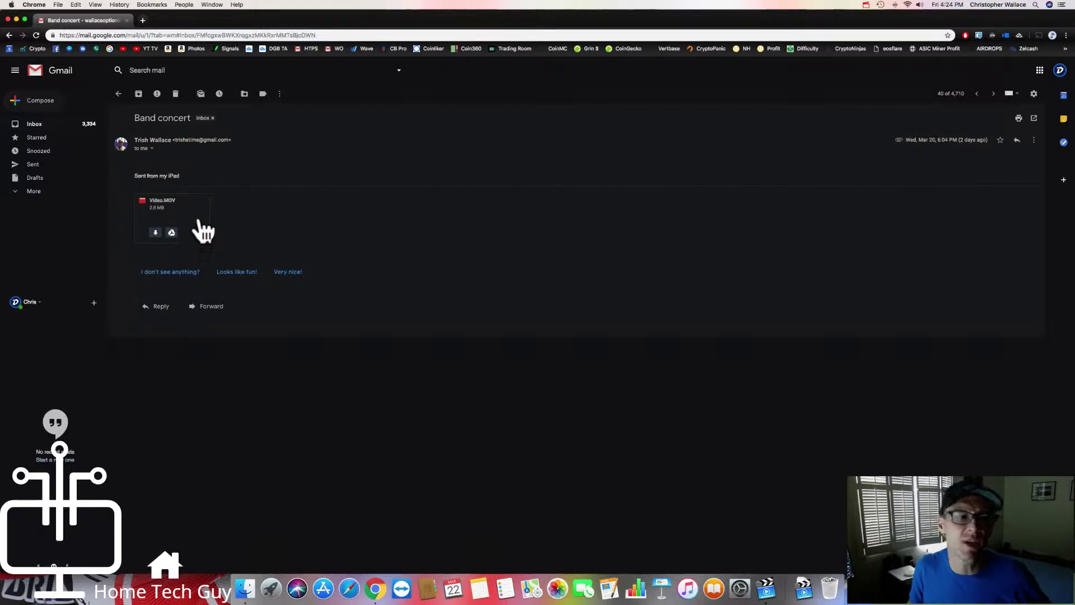
mouse_move(207, 225)
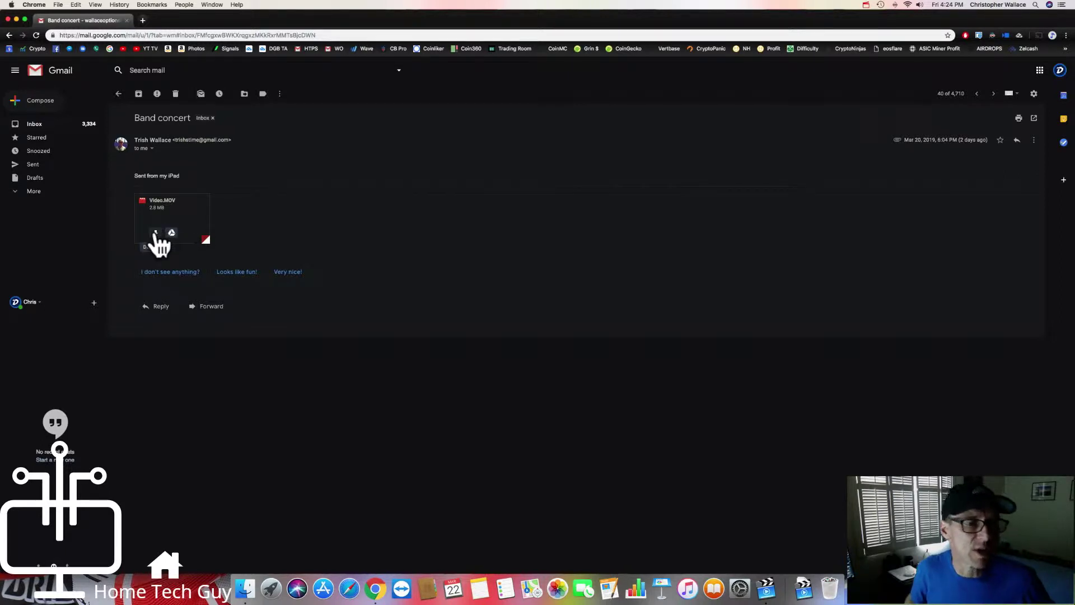
Step: Download the Video.MOV attachment from the Band concert email
click(157, 232)
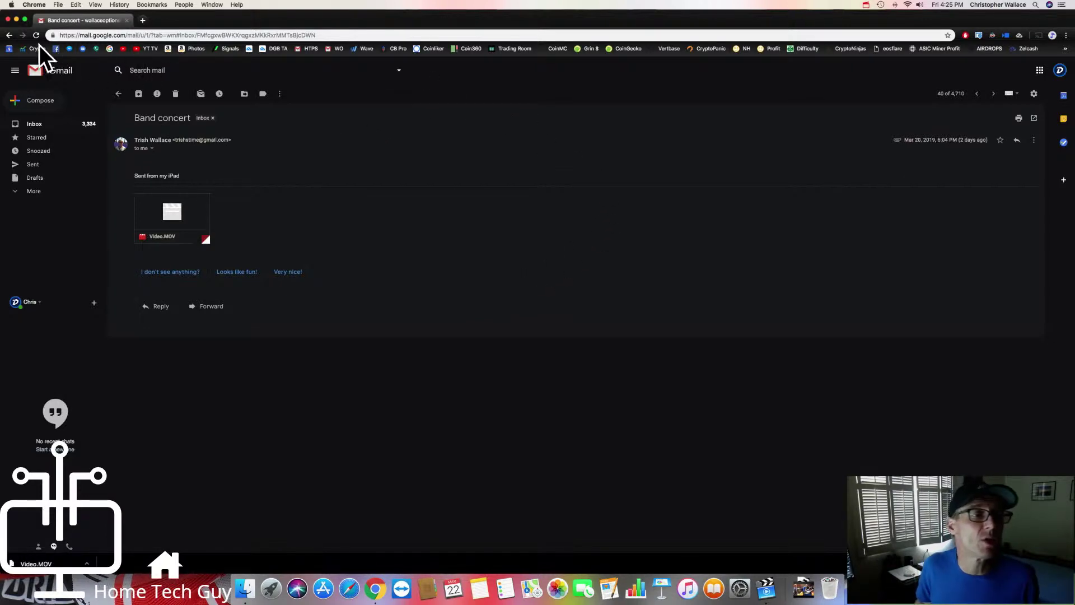
Step: Close the Chrome browser window
click(8, 20)
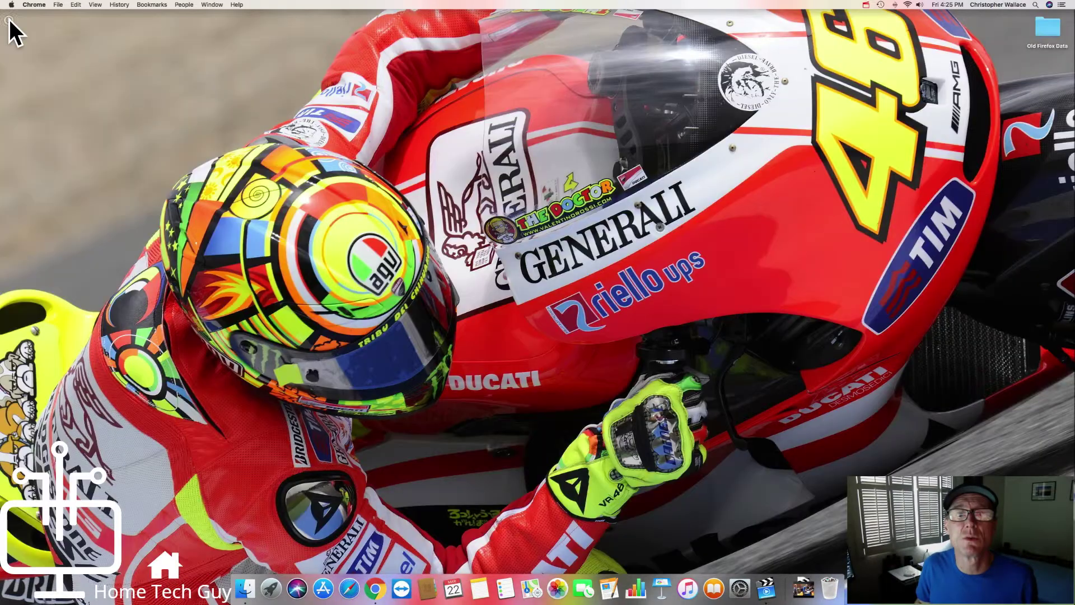
click(376, 584)
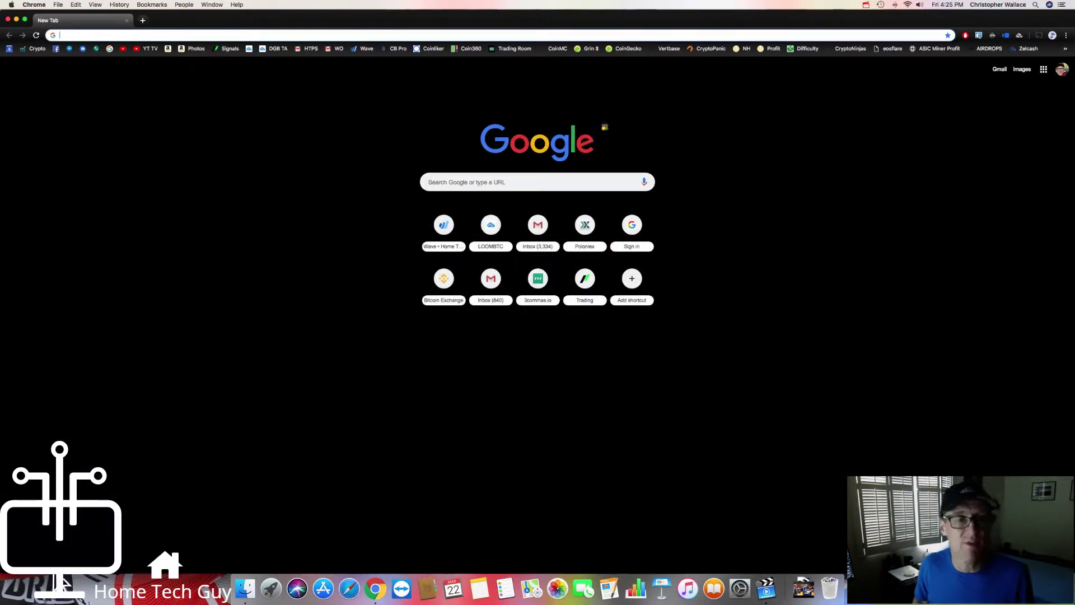
click(7, 19)
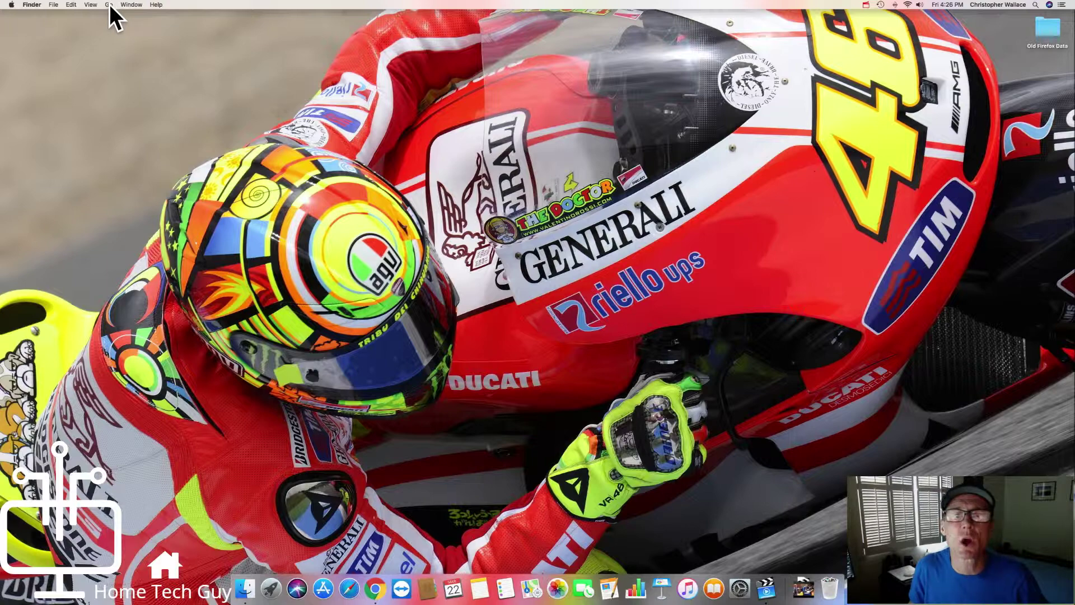
Step: Open the Downloads folder from Finder's Go menu and reposition its window
click(109, 4)
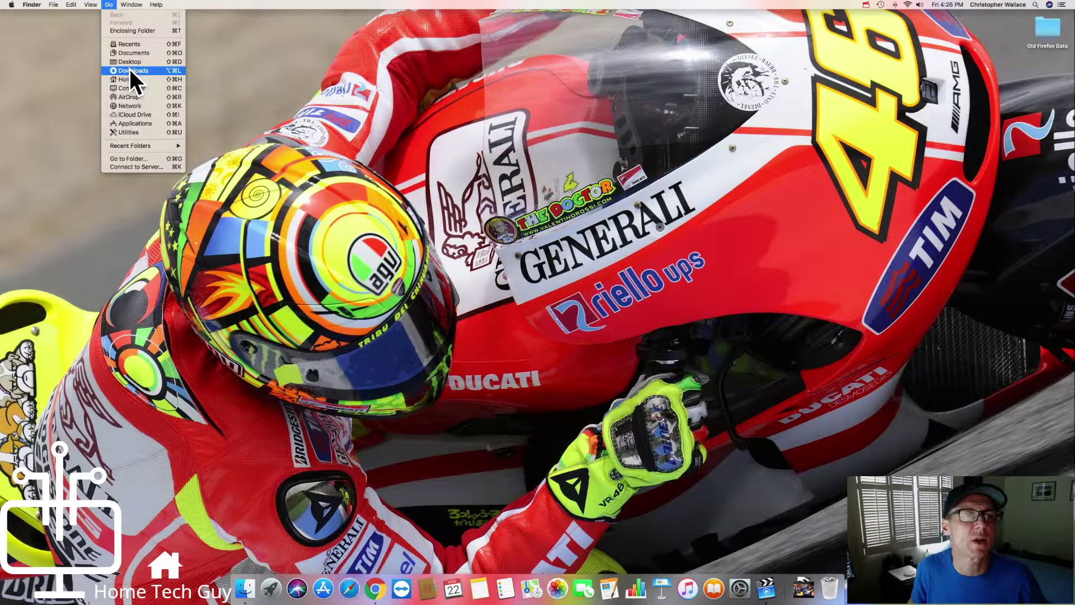
click(129, 68)
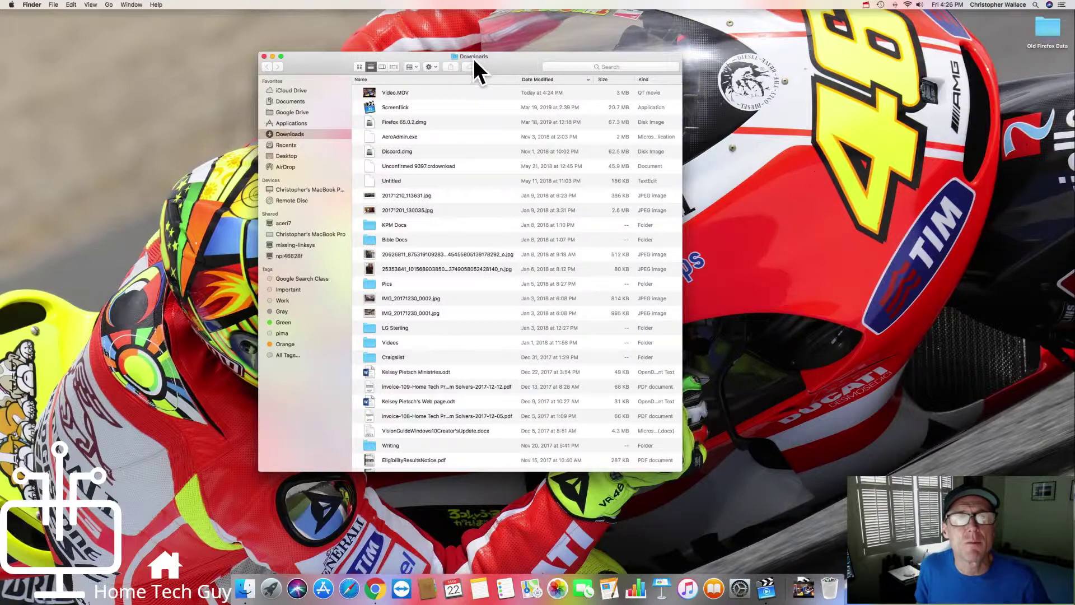
drag(478, 55, 506, 45)
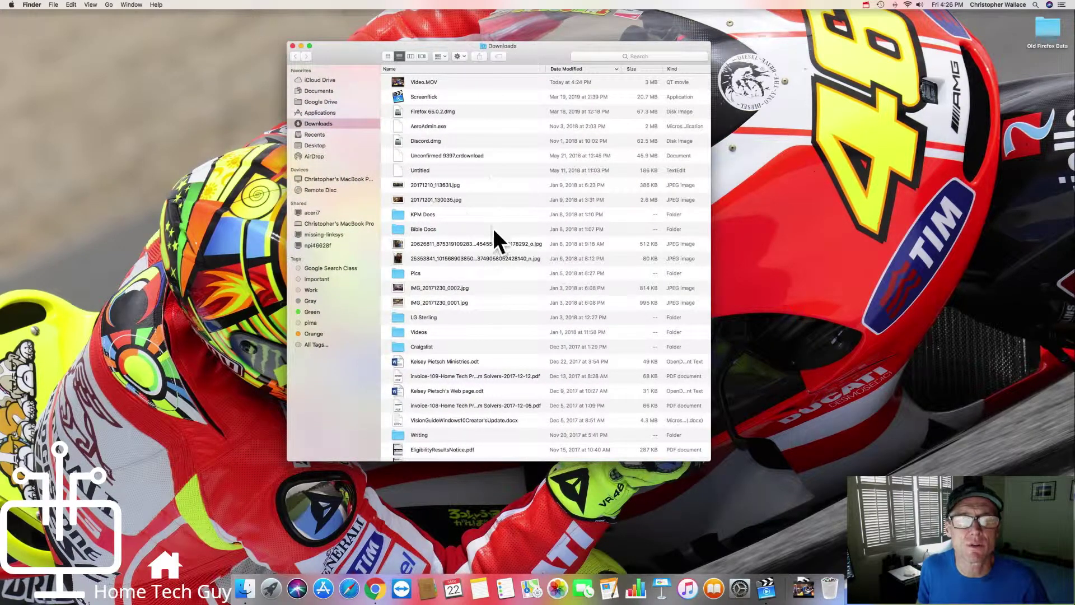
scroll(493, 228, down, 3)
scroll(492, 226, up, 3)
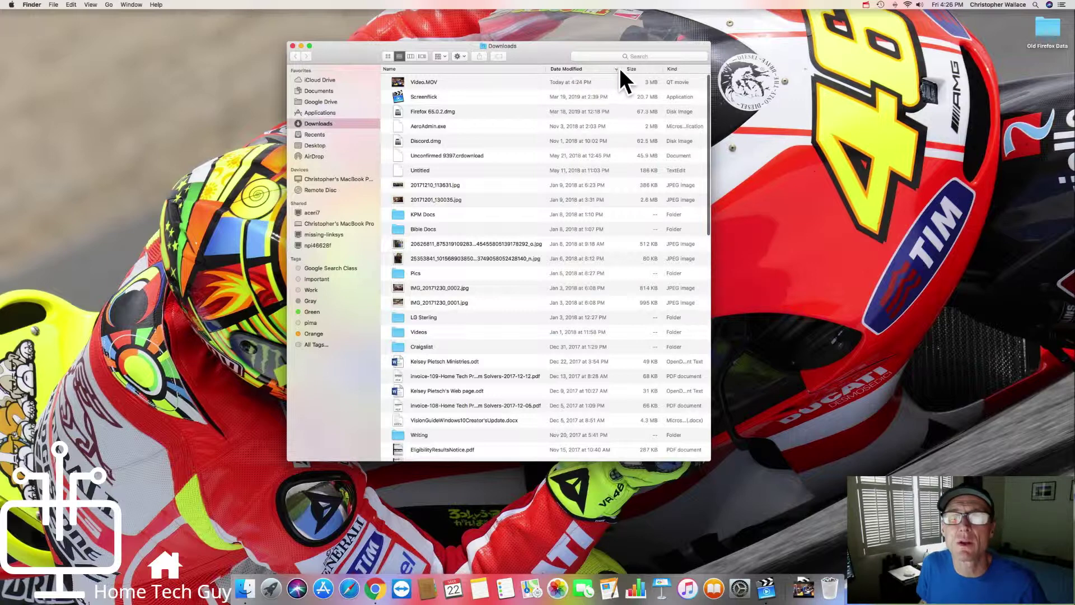
Step: Sort Downloads by Date Modified, newest first, and select Video.MOV
click(581, 68)
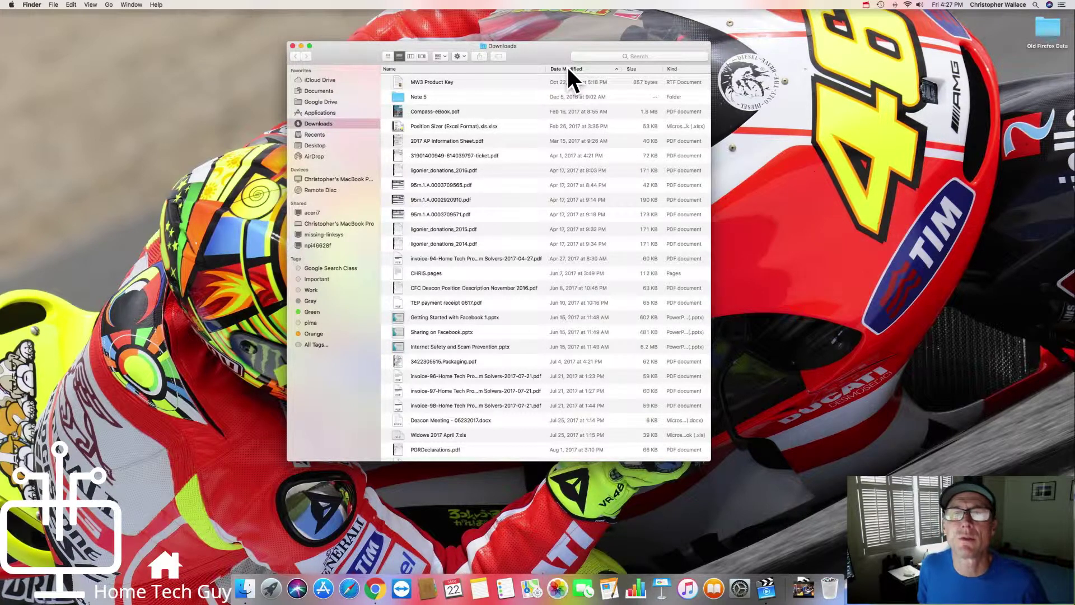
click(569, 68)
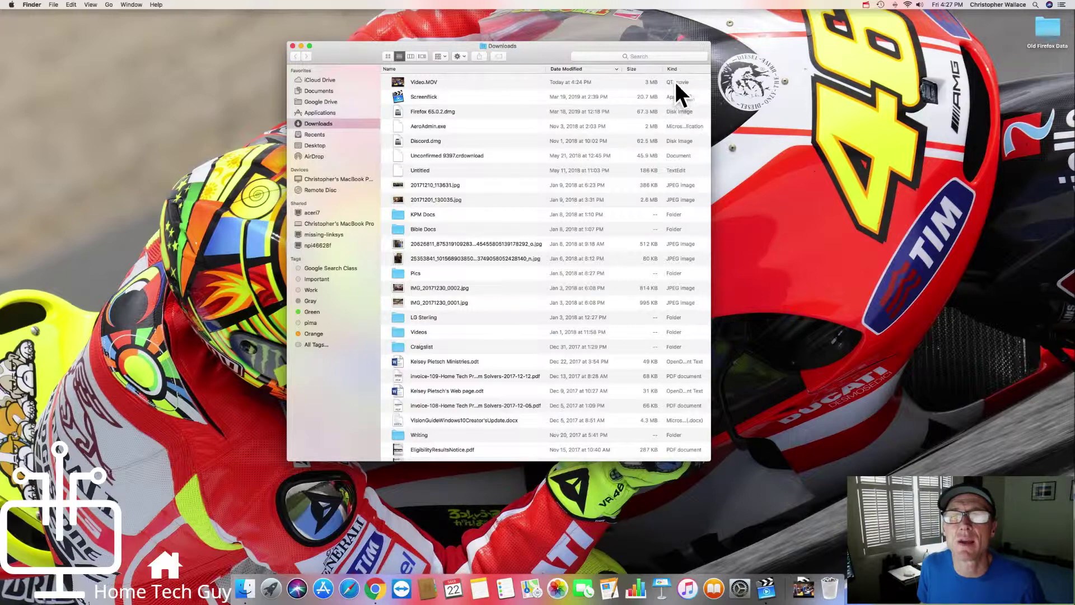
drag(501, 49, 522, 47)
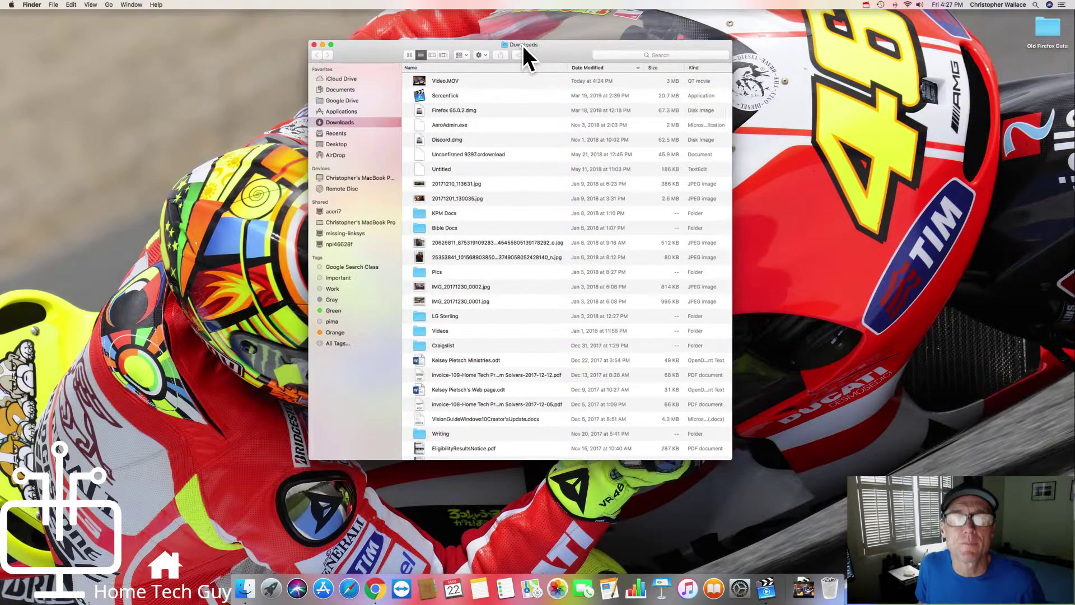
click(445, 81)
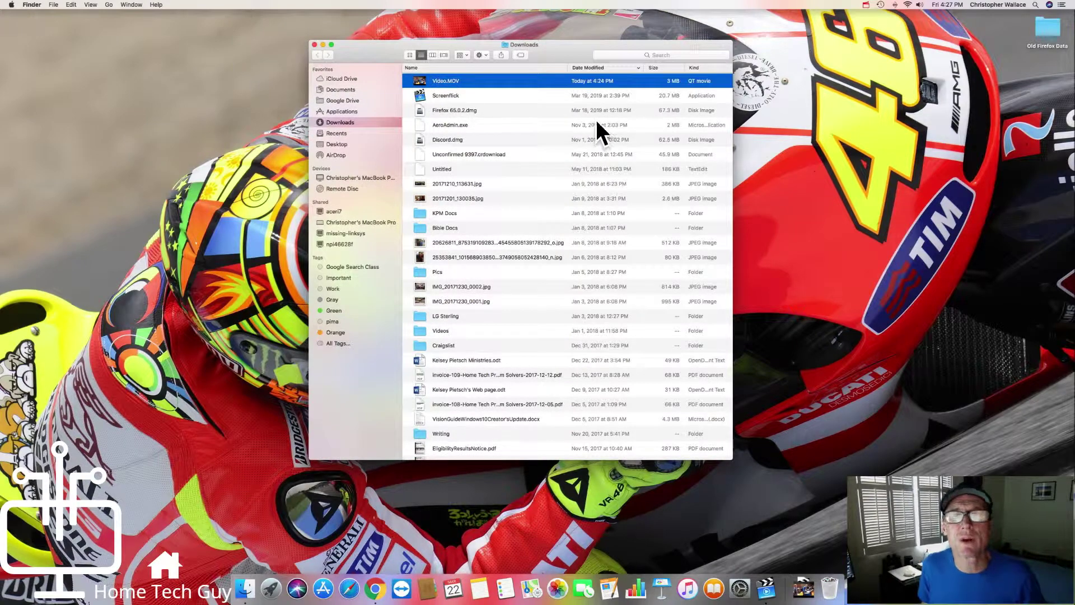
Step: Open Video.MOV in QuickTime Player, move its window over Finder, and play the 00:29 clip
double_click(443, 80)
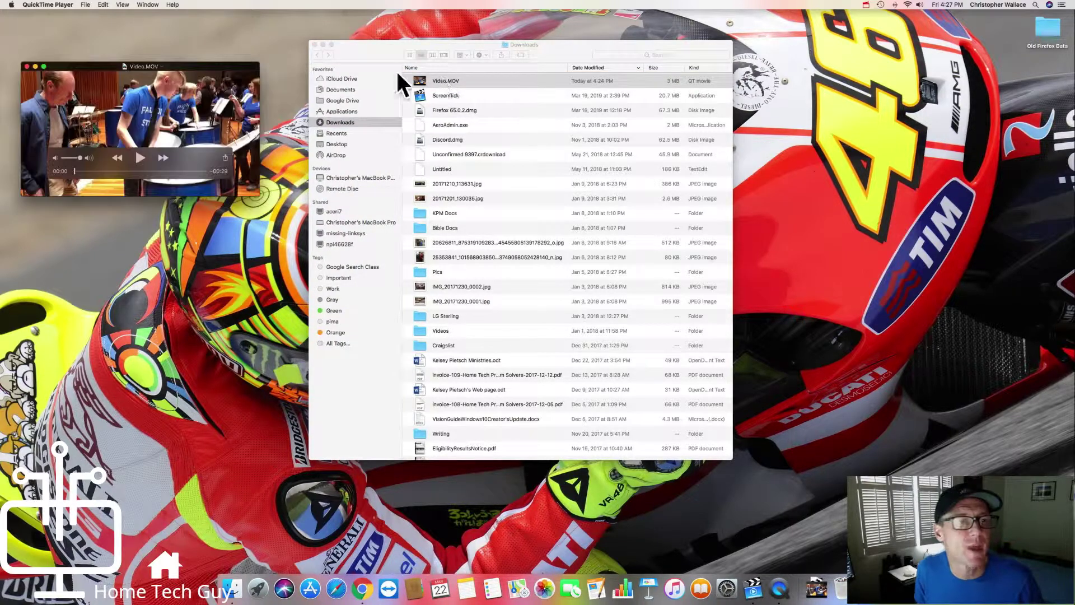
drag(139, 66, 365, 66)
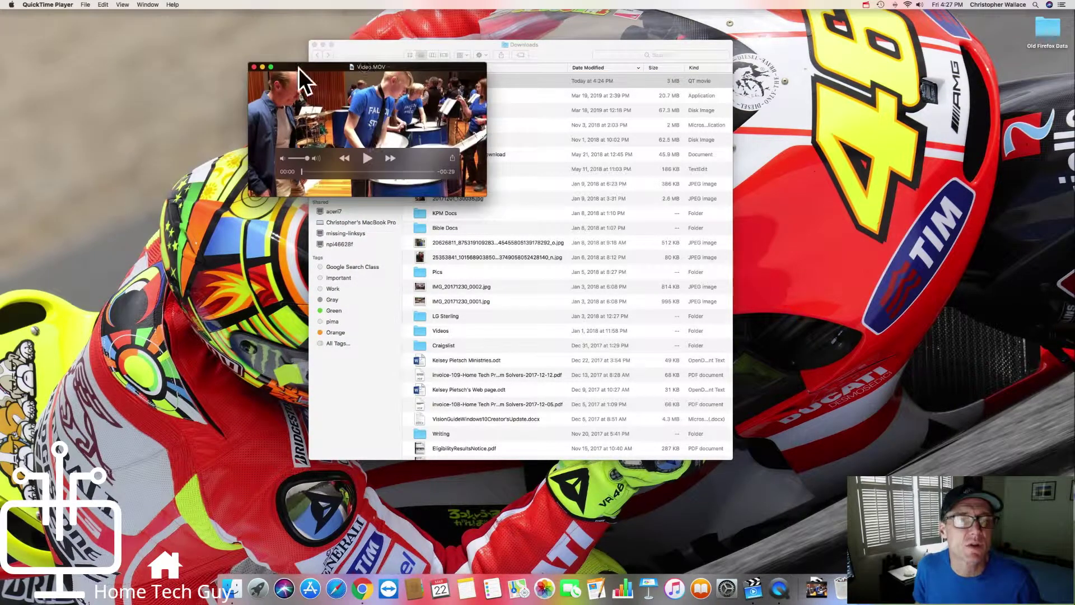
click(367, 158)
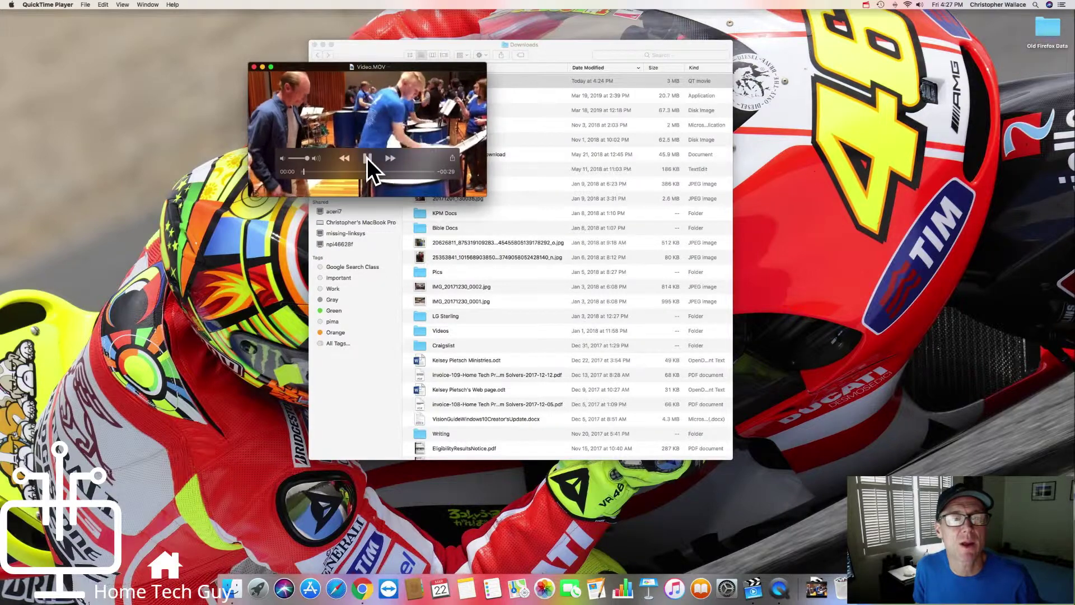
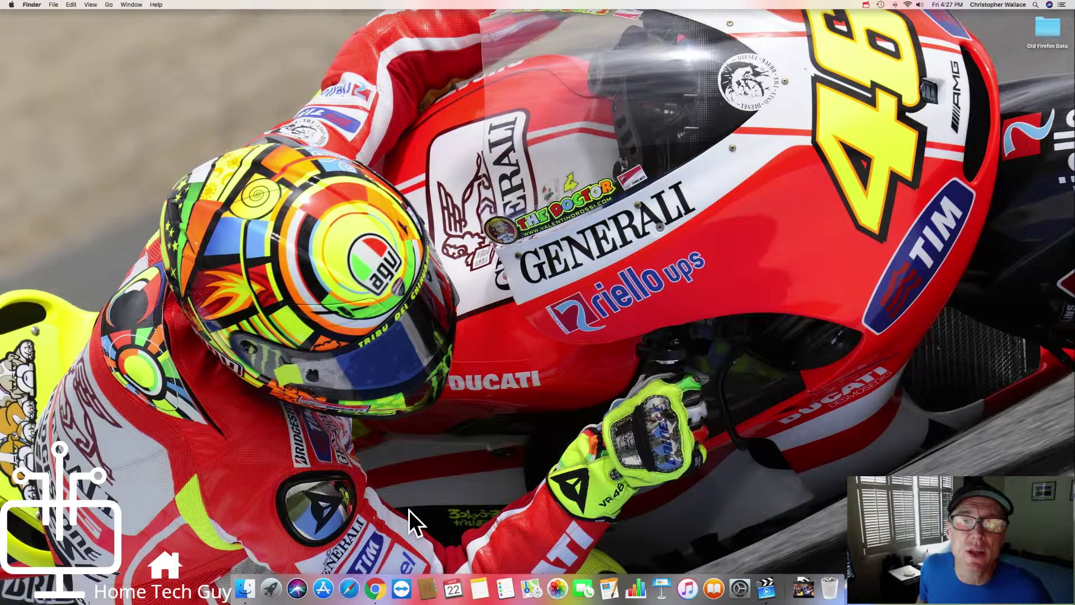
Step: In Chrome, search Google for 'download folder file explorer' and switch to image results
click(384, 588)
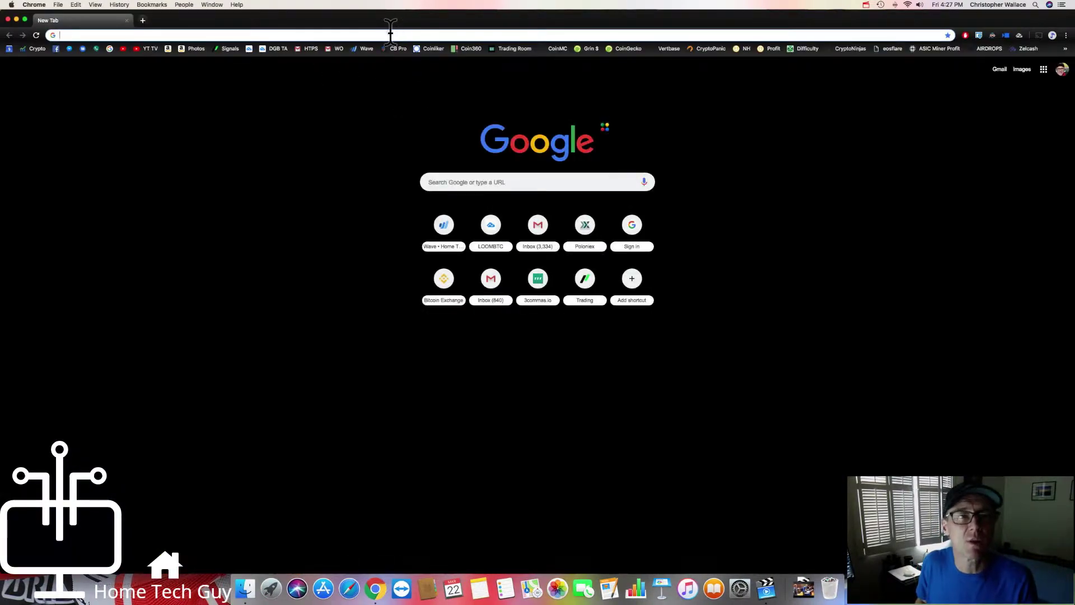
text(download)
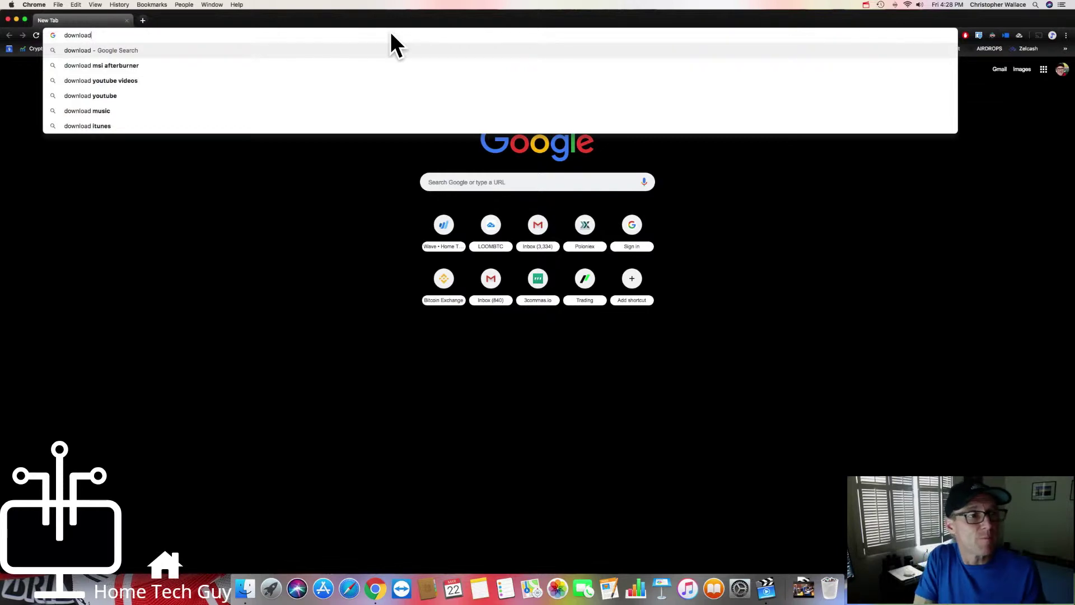
text(folder)
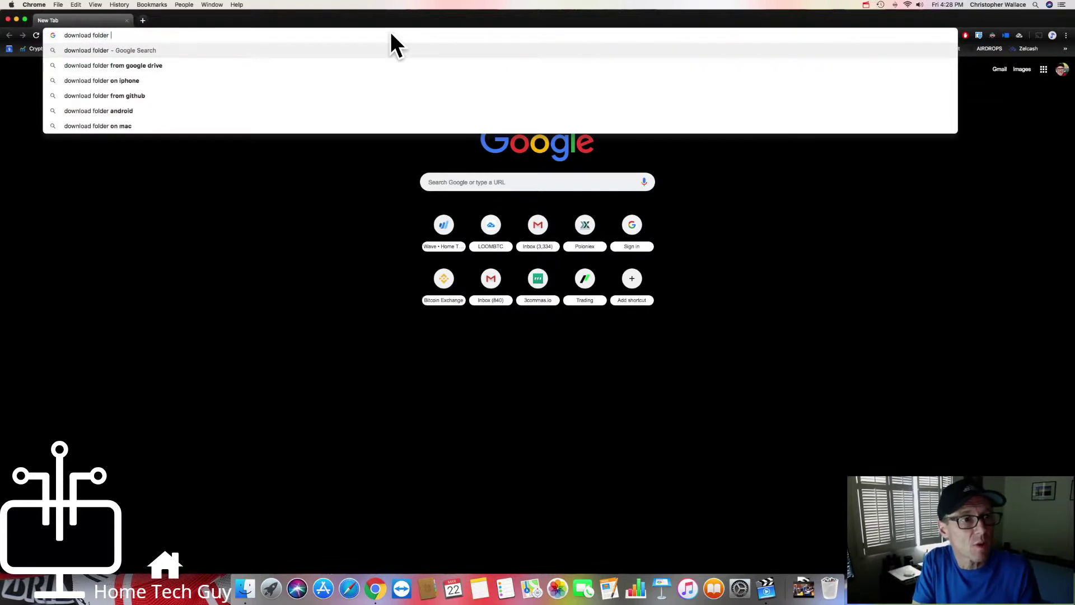
text( dfil)
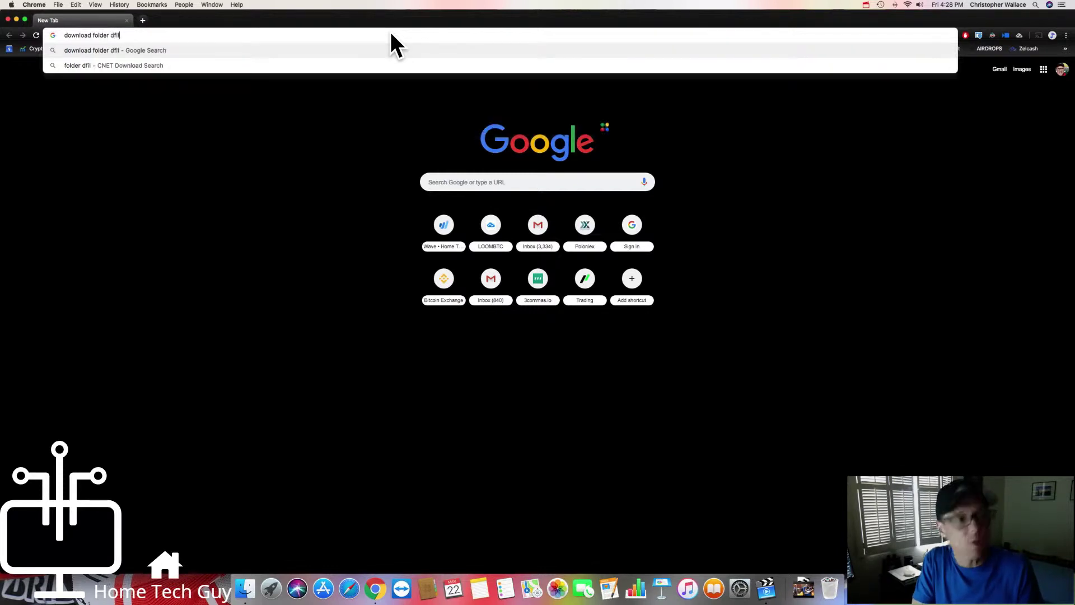
key(BackSpace)
key(BackSpace)
key(BackSpace)
key(BackSpace)
text(file)
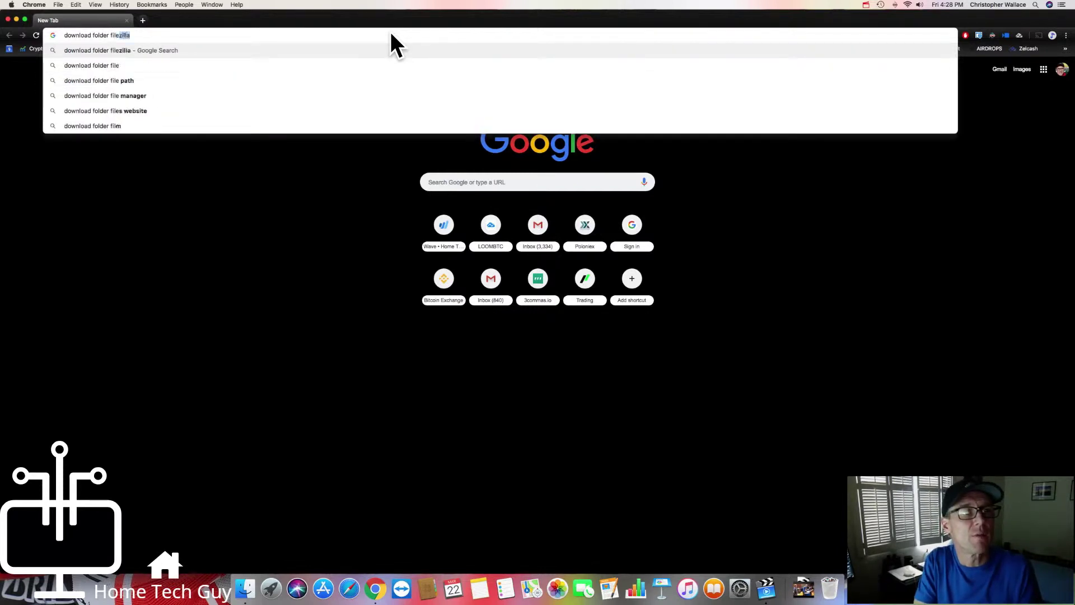
text( explo)
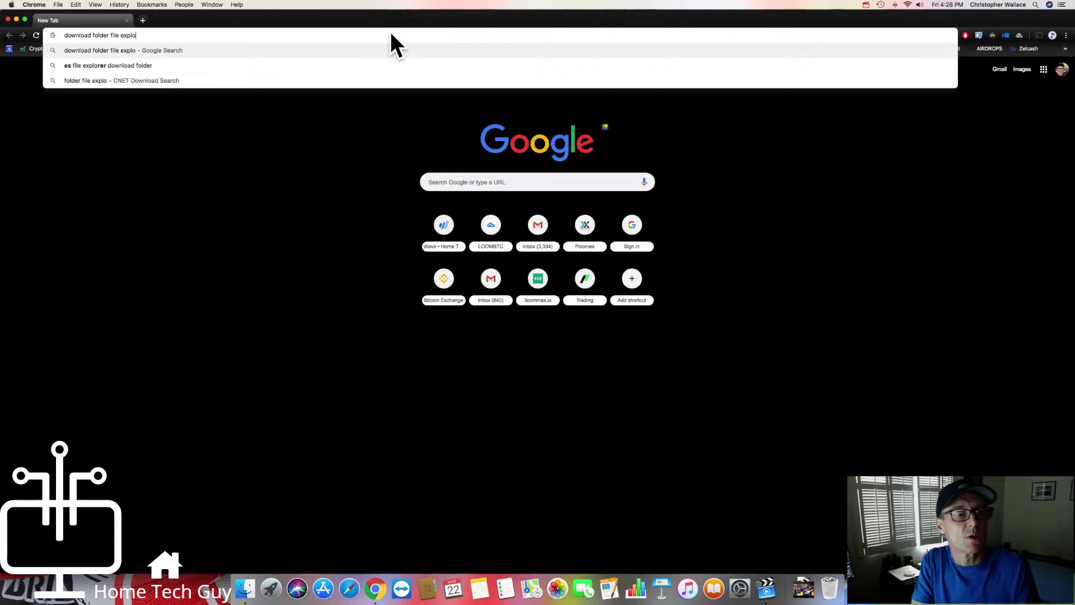
text(rer)
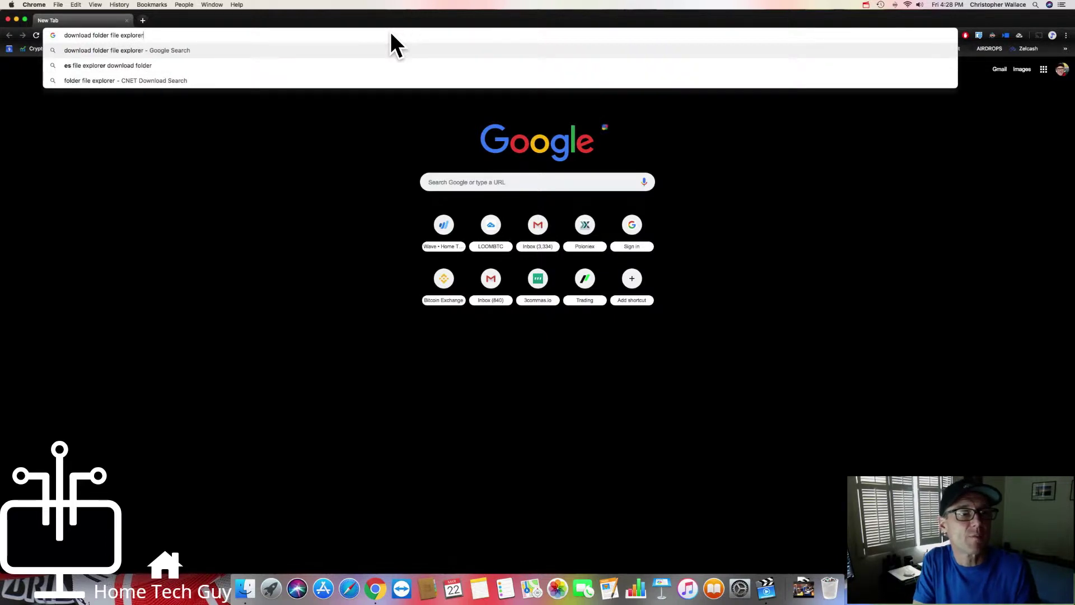
key(Return)
click(126, 101)
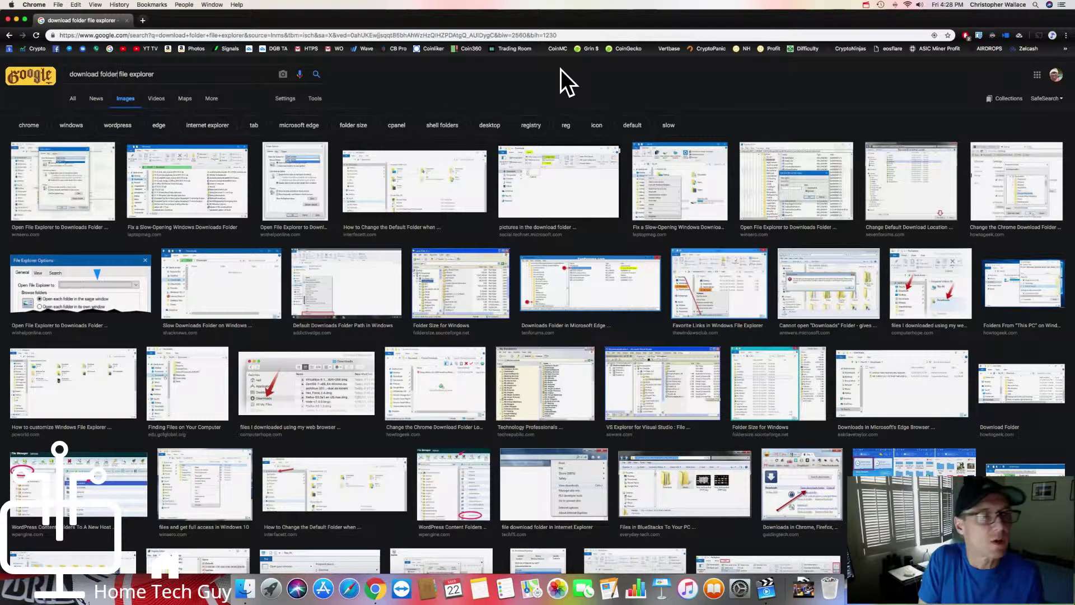
Step: Search images for 'file explorer icon', preview the File Explorer on Taskbar image, then close Chrome
key(BackSpace)
key(BackSpace)
key(BackSpace)
key(BackSpace)
key(BackSpace)
key(BackSpace)
key(BackSpace)
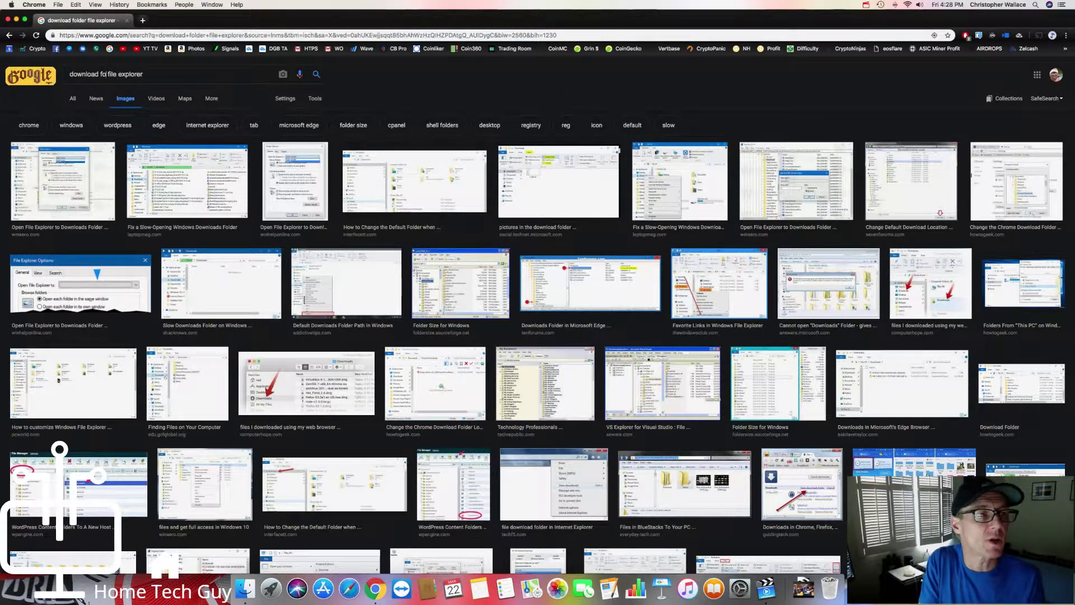
key(super+BackSpace)
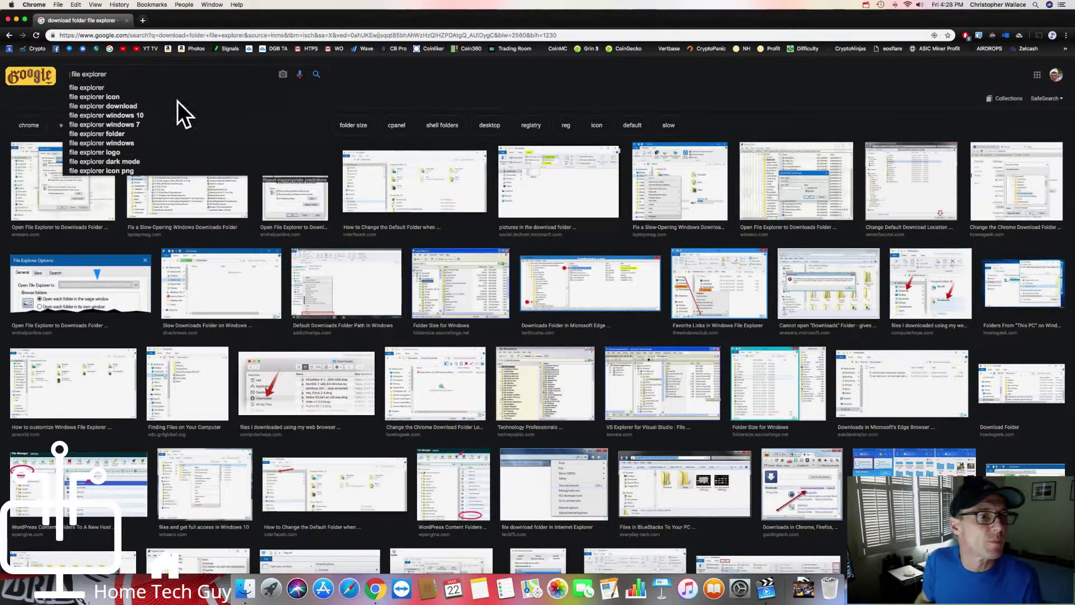
click(83, 96)
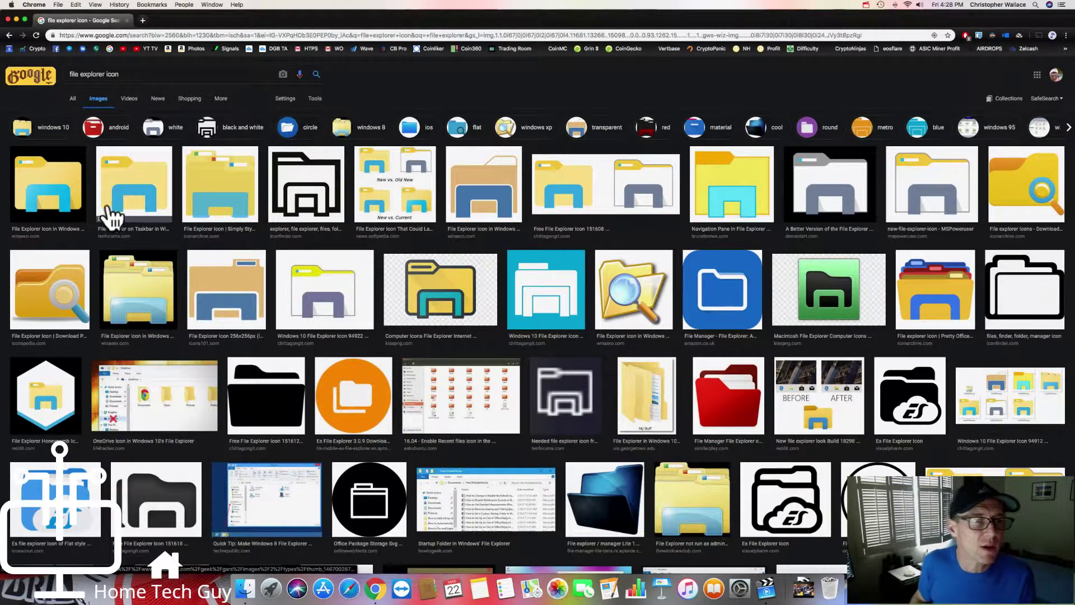
click(159, 202)
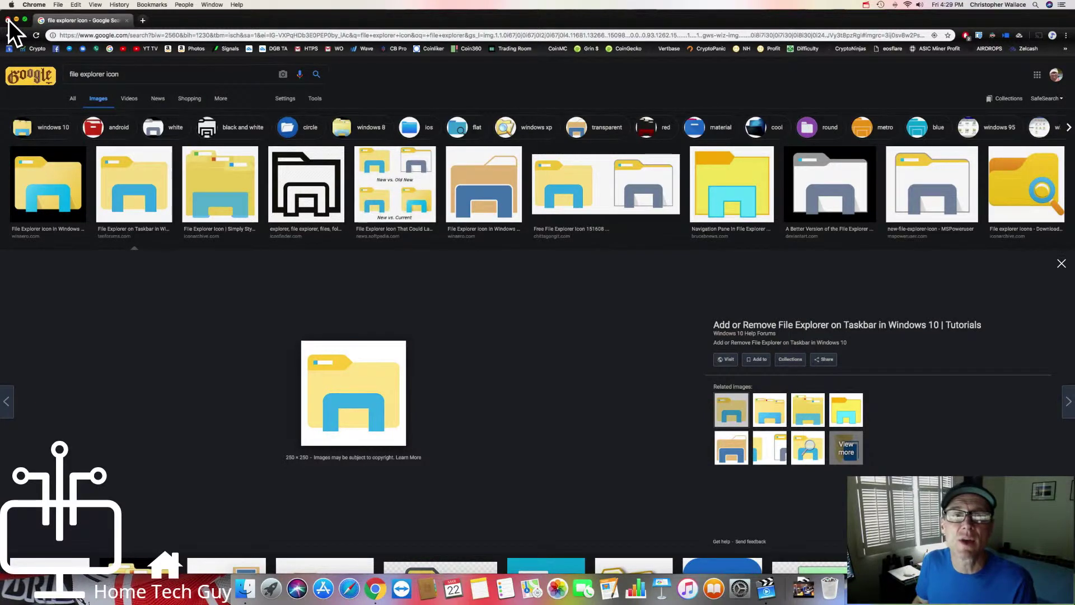
click(7, 19)
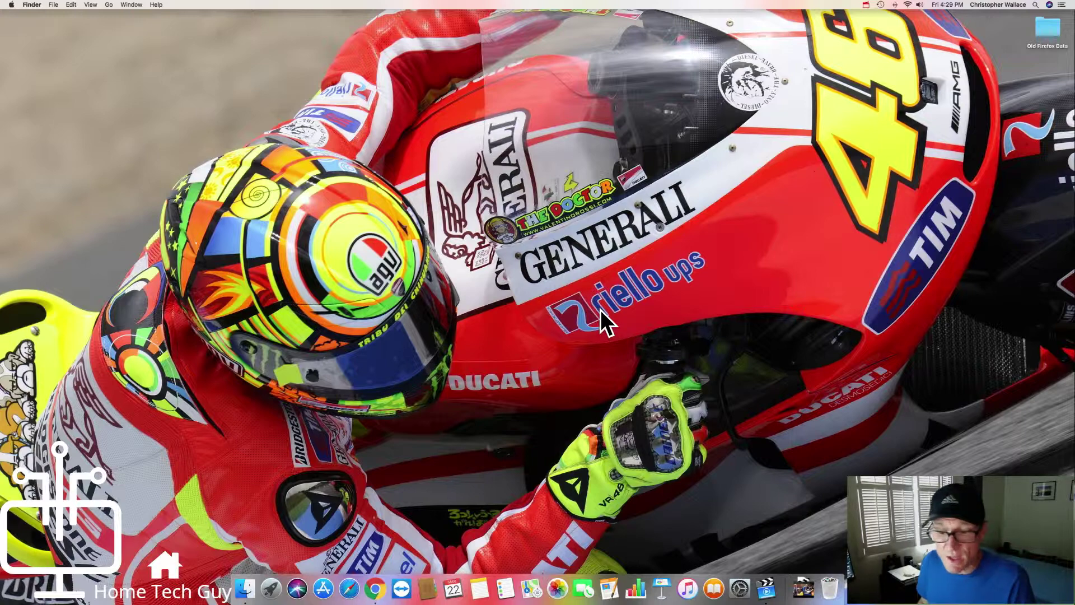
Step: Launch Safari, close its window, and reopen it to the Favorites page
click(349, 585)
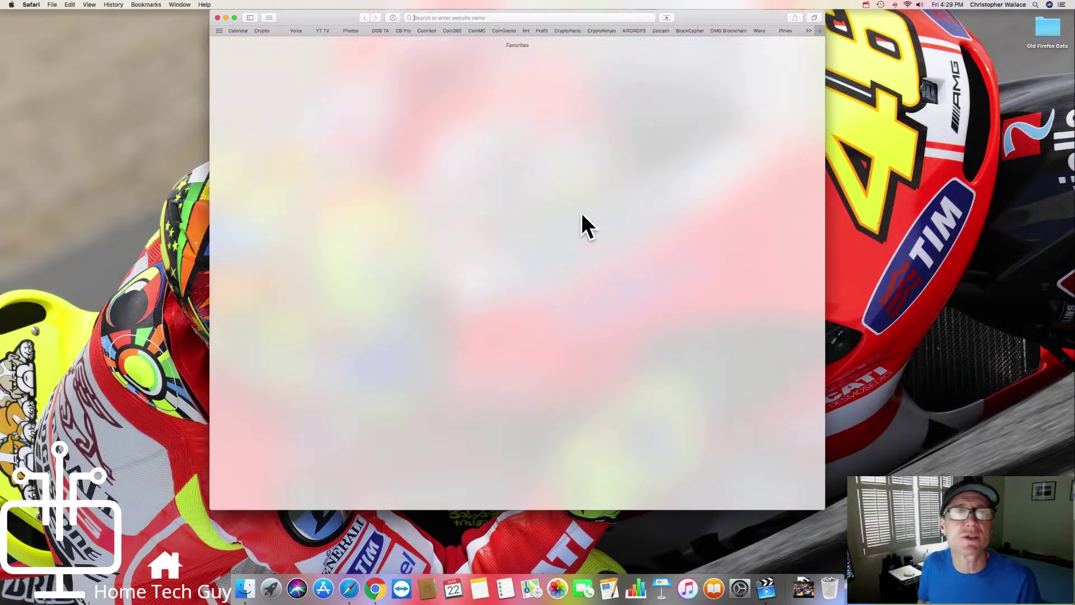
drag(684, 14, 711, 9)
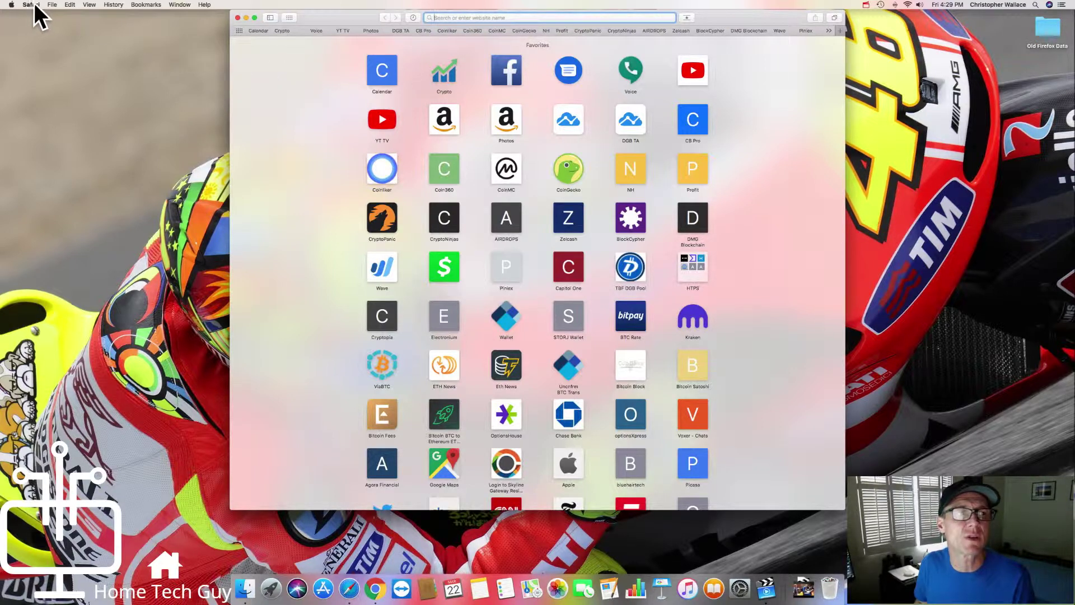
drag(344, 15, 334, 15)
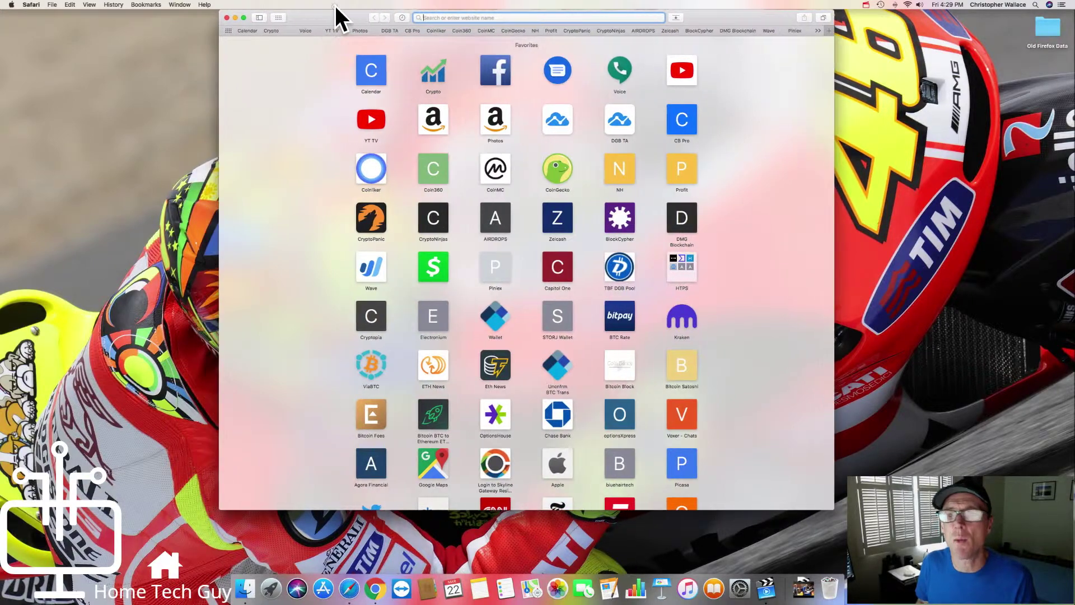
click(227, 17)
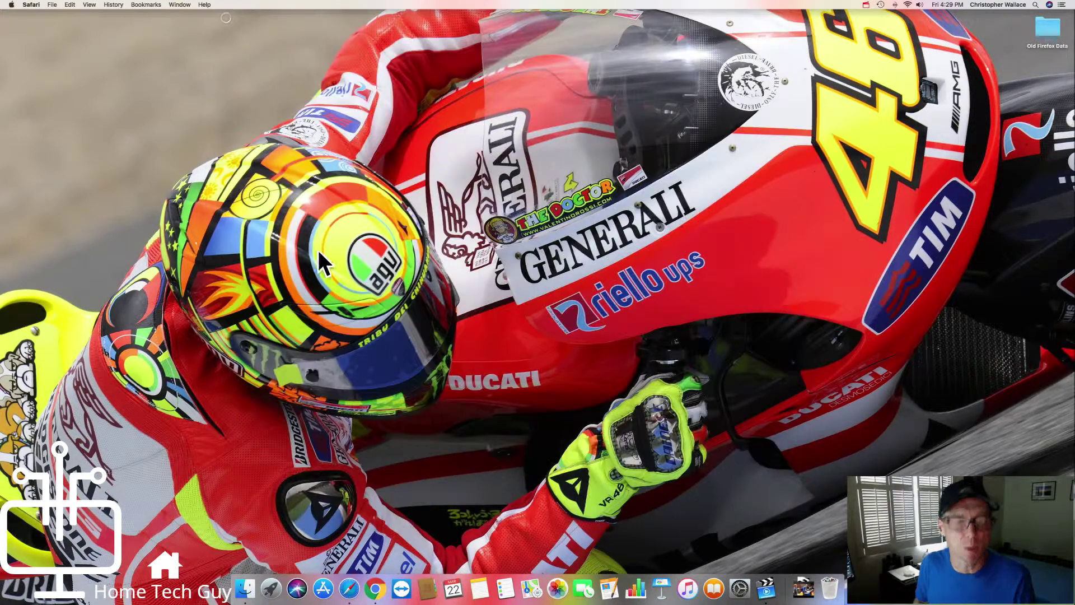
click(350, 585)
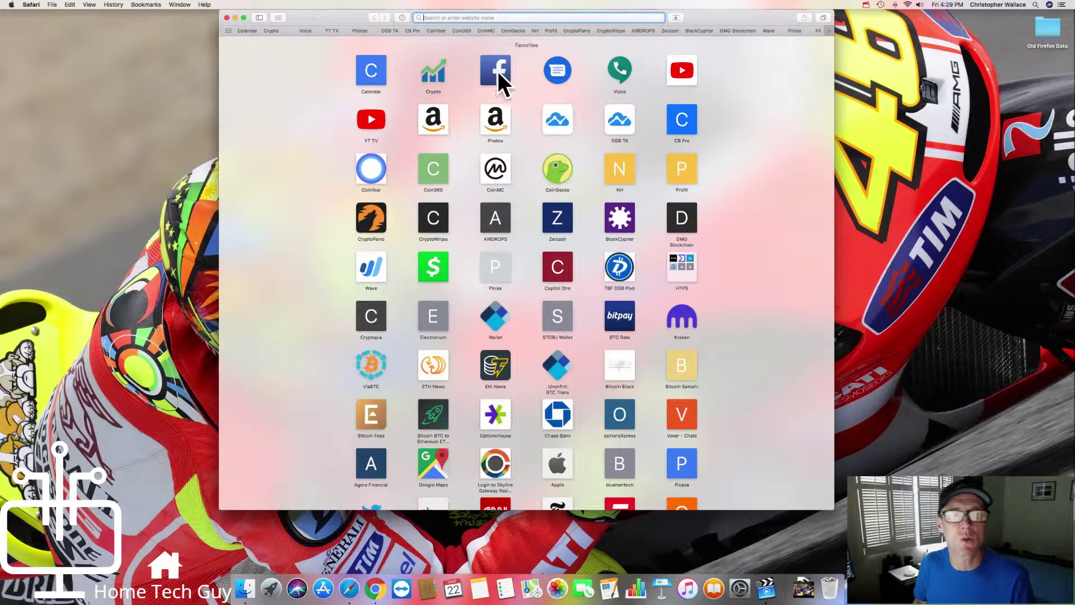
click(31, 5)
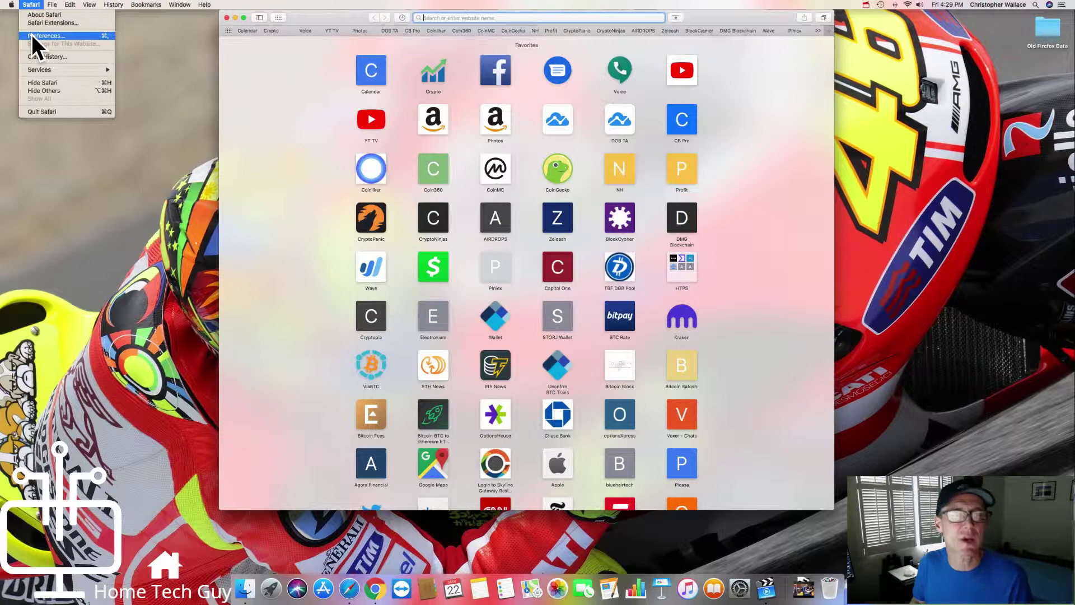
click(31, 35)
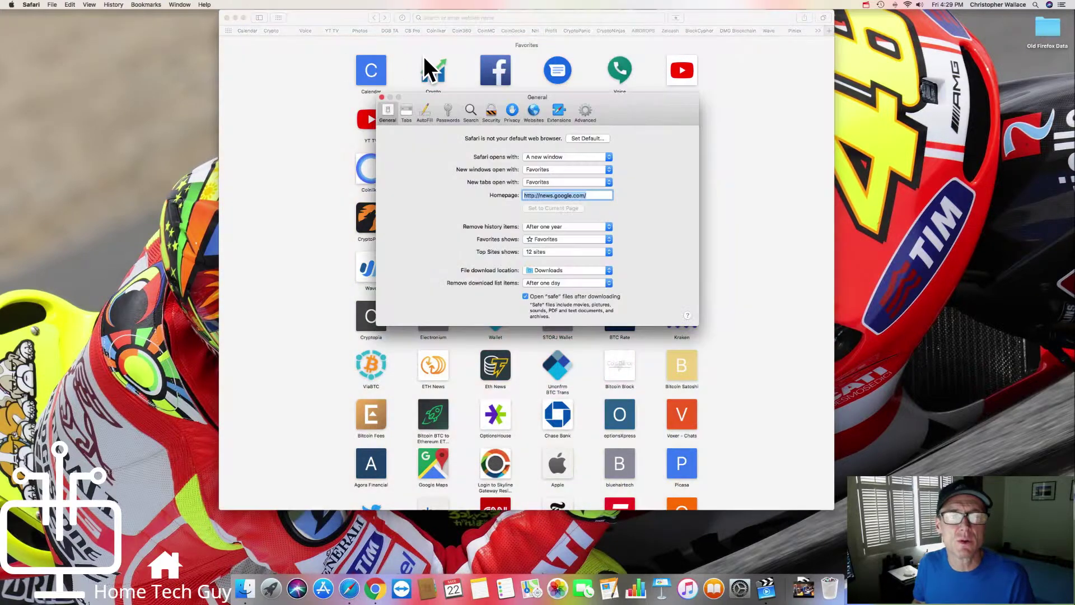
drag(499, 99, 501, 93)
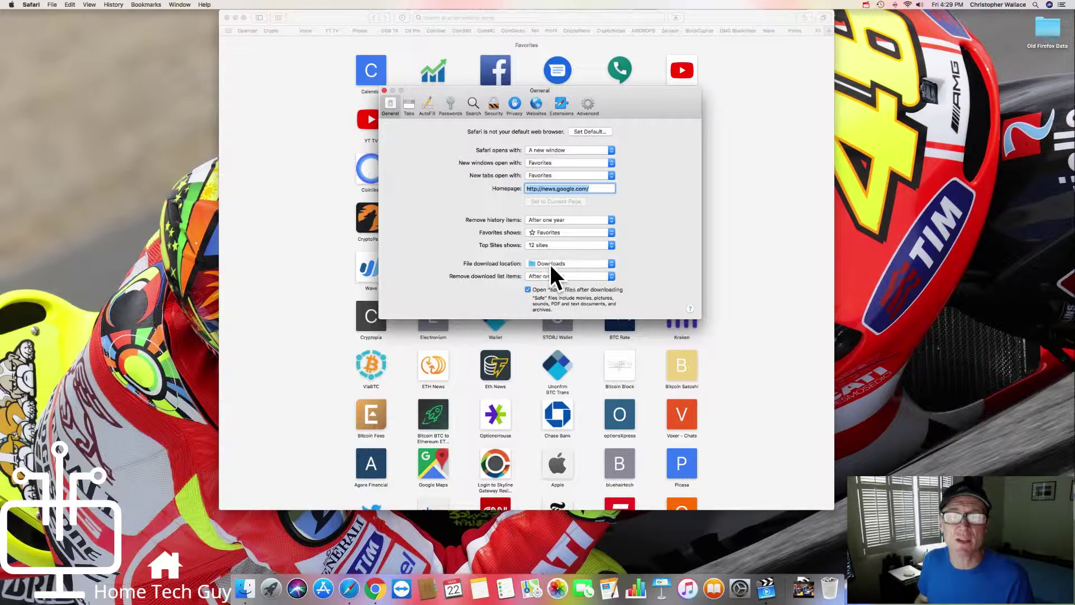
click(550, 263)
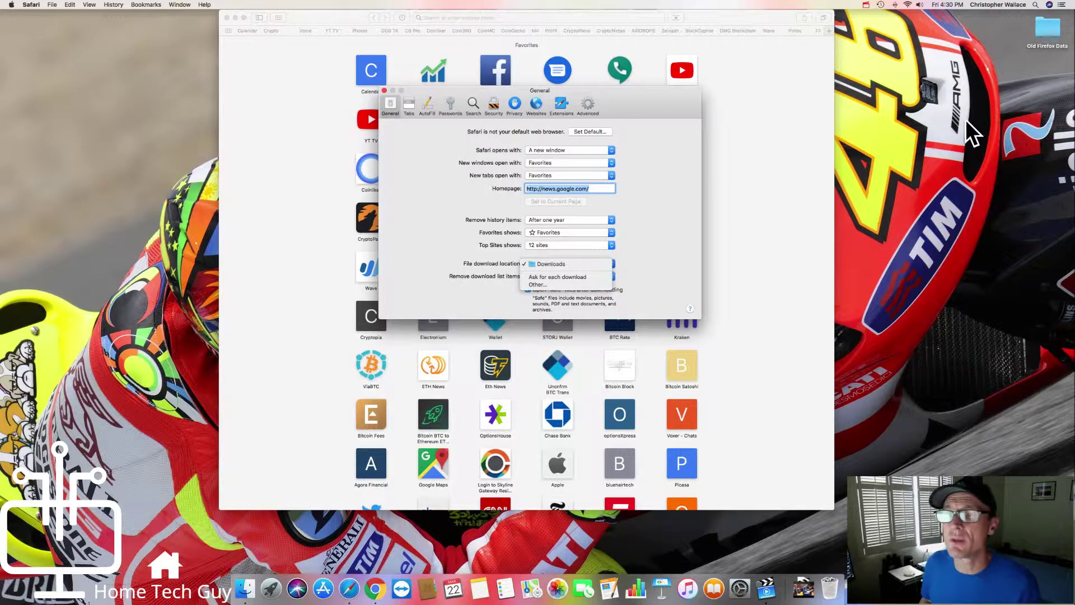
click(562, 102)
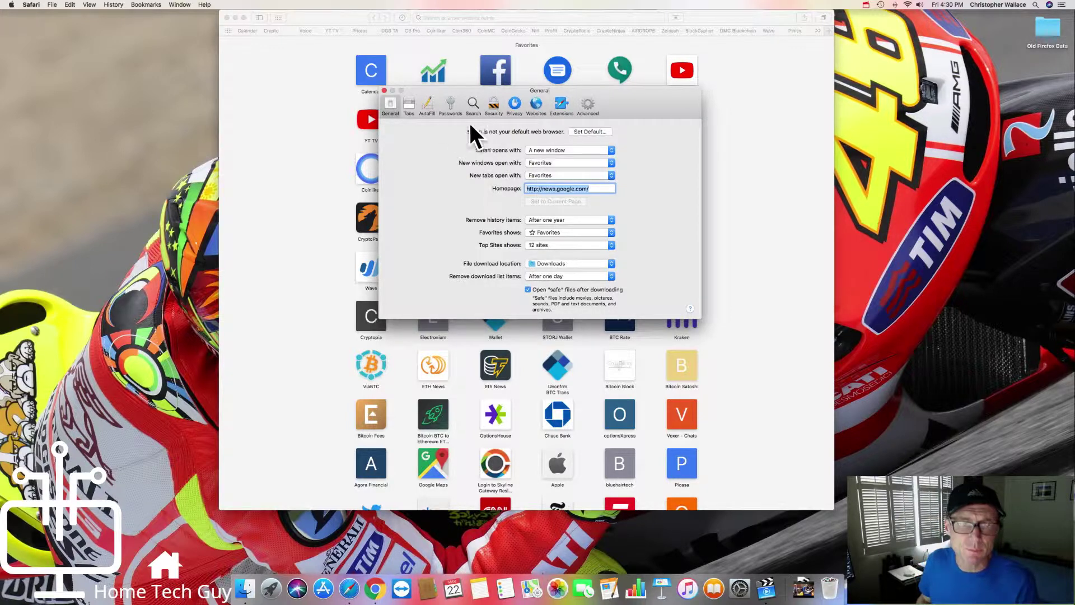
click(385, 90)
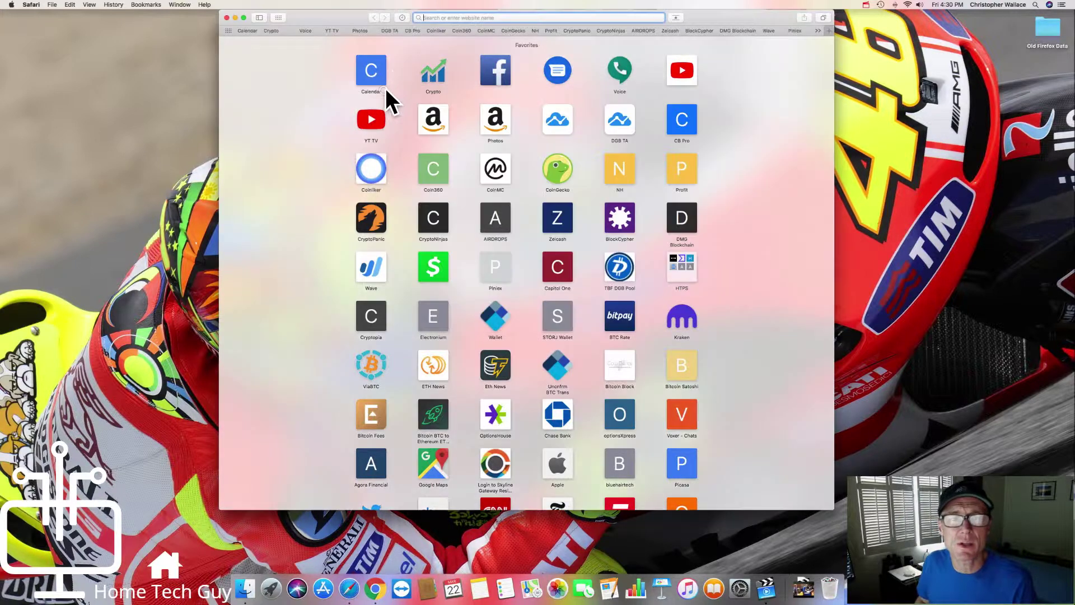
Step: Paste the Gmail web address into Safari and load the sign-in page
drag(338, 11, 351, 11)
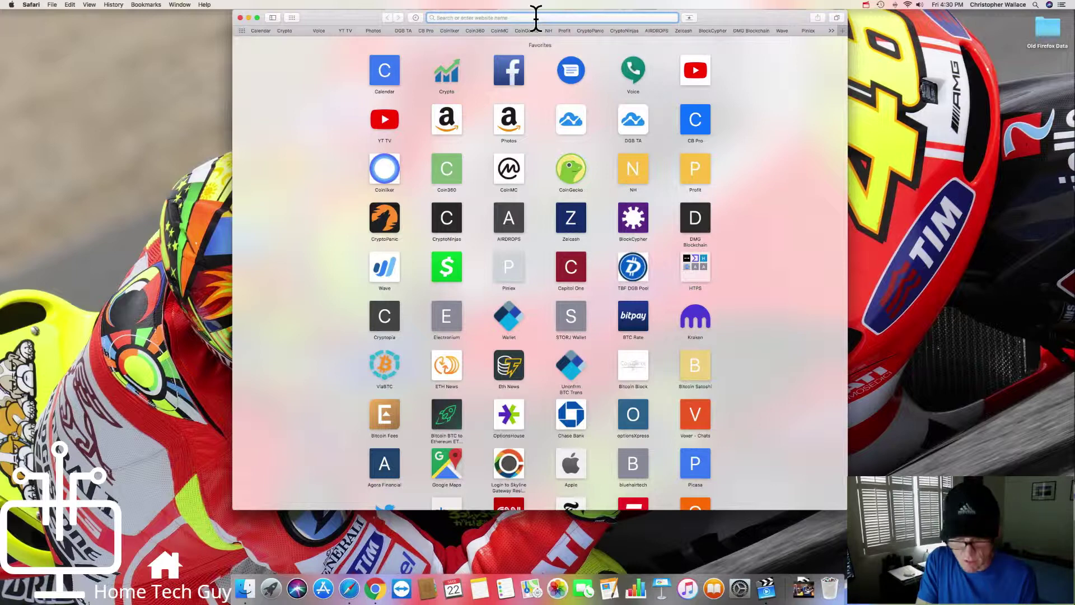
key(super+v)
key(Escape)
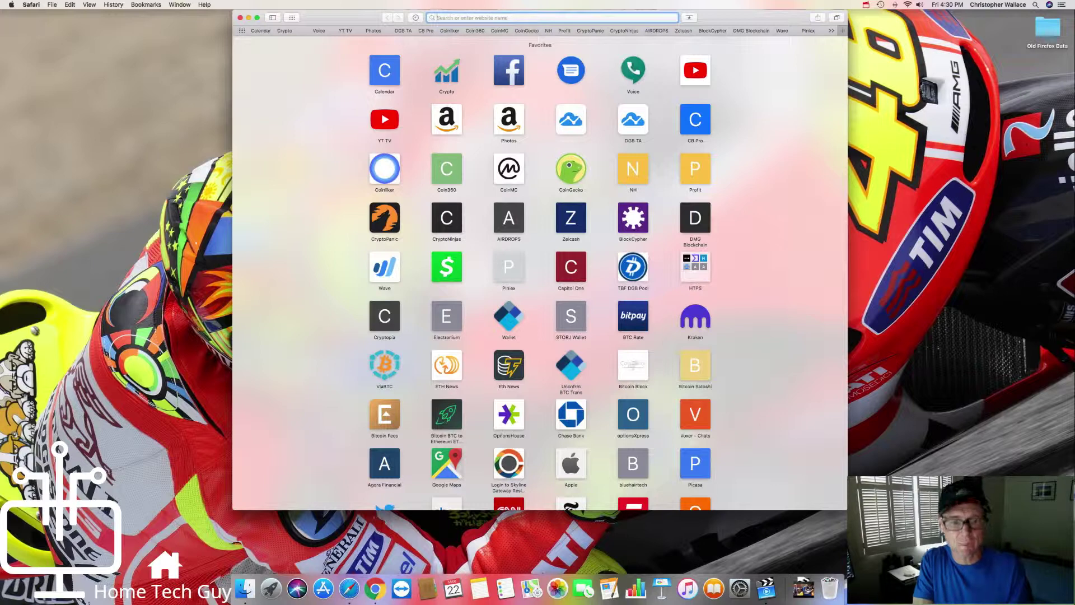
key(super+v)
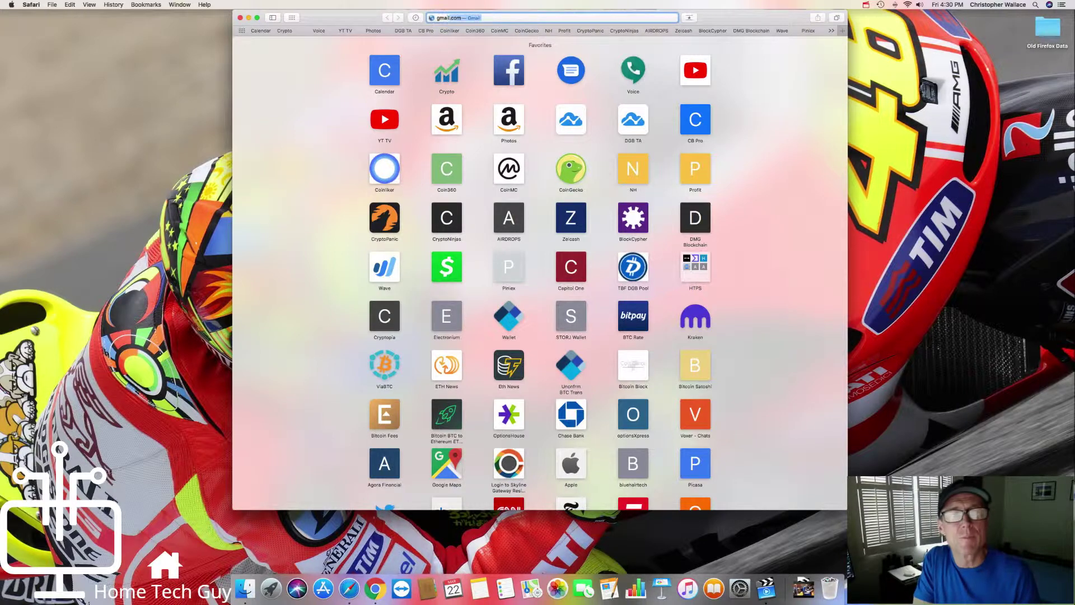
key(Return)
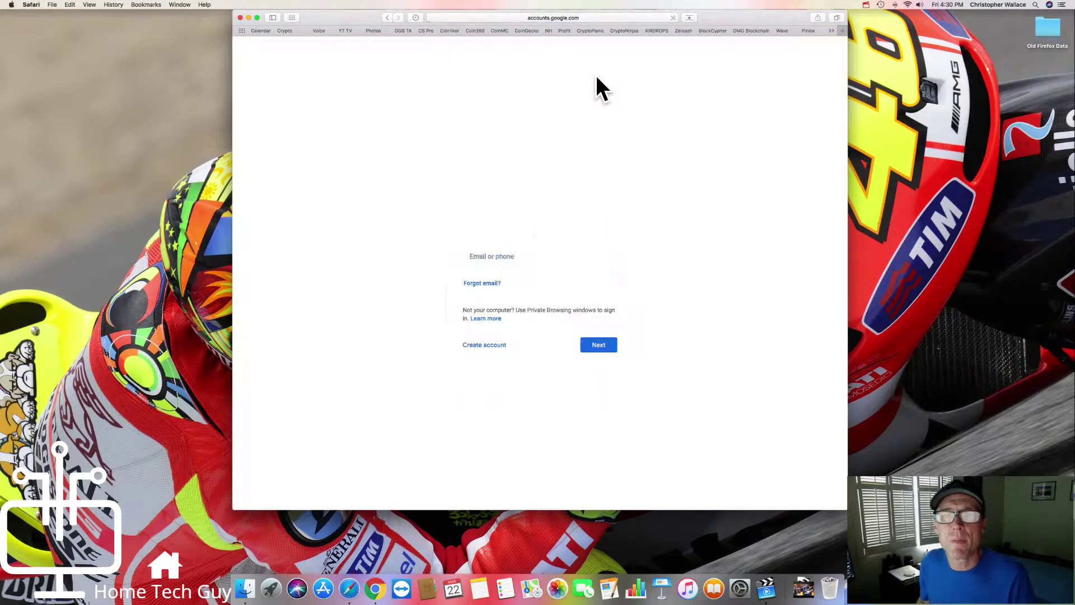
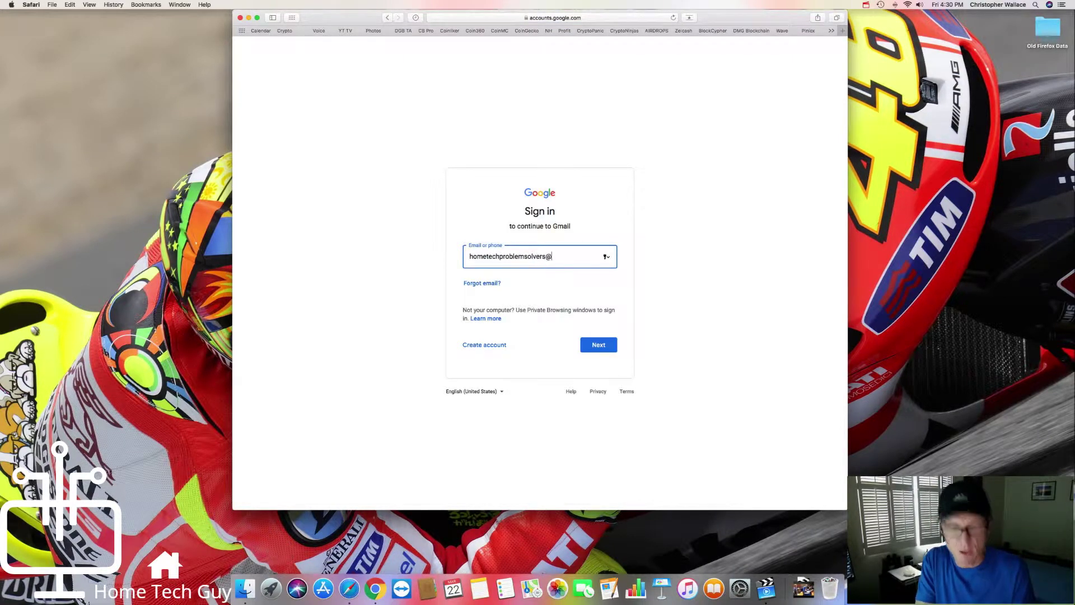
Step: Enter the account's e-mail address, autofill the saved password, and sign in
key(Return)
click(509, 284)
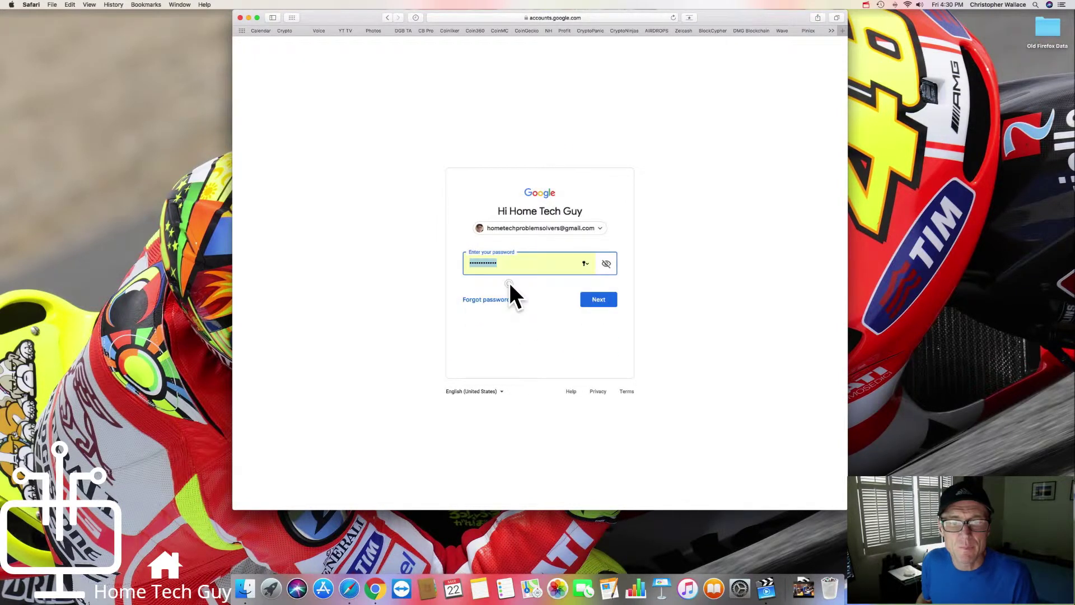
click(600, 302)
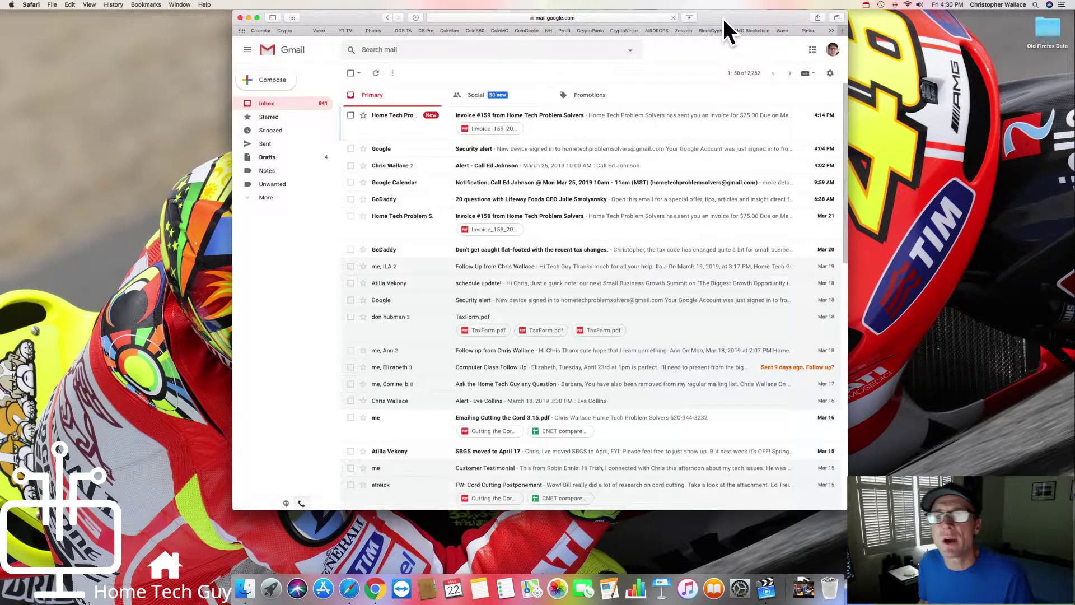
scroll(568, 284, down, 3)
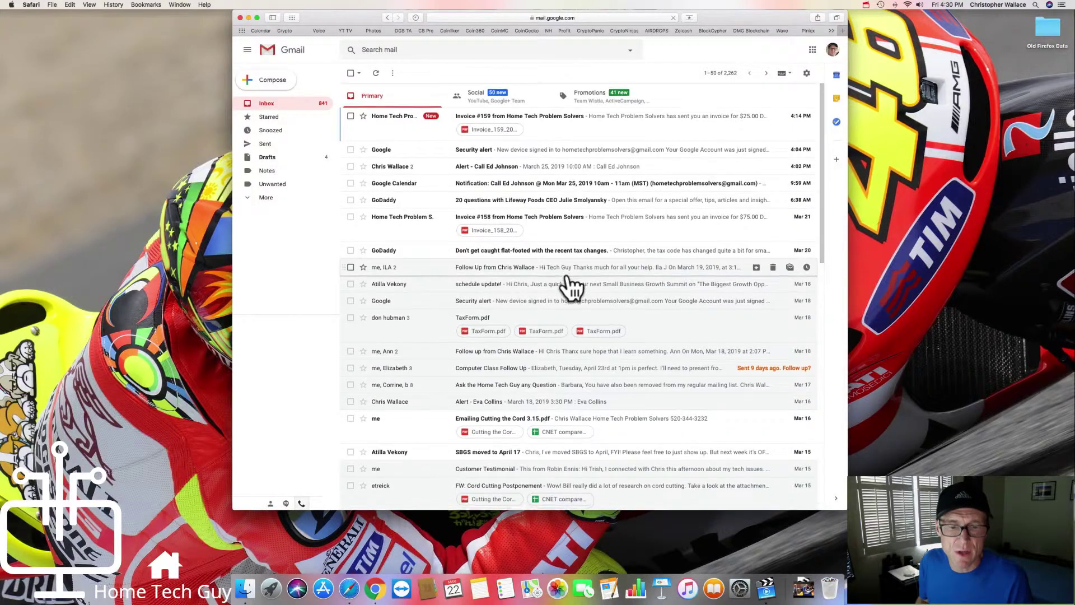
scroll(569, 284, down, 5)
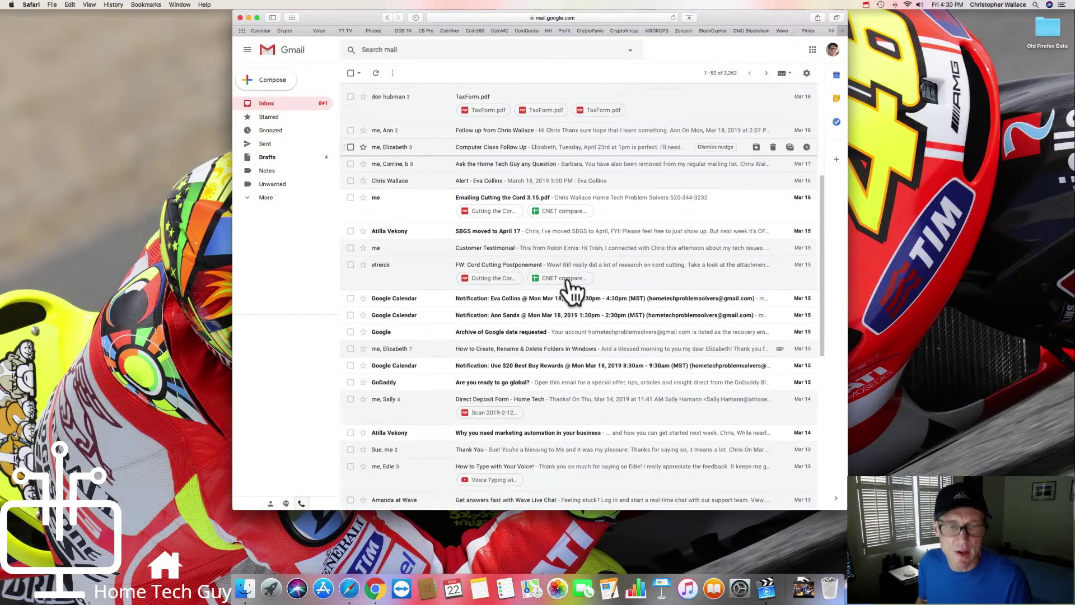
scroll(571, 290, down, 5)
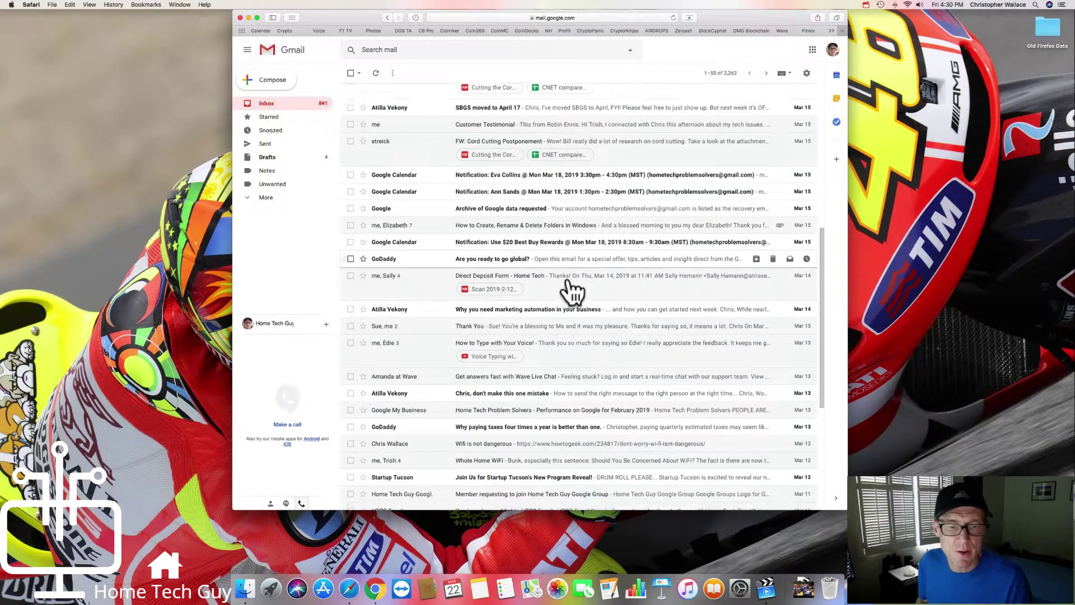
scroll(528, 325, down, 7)
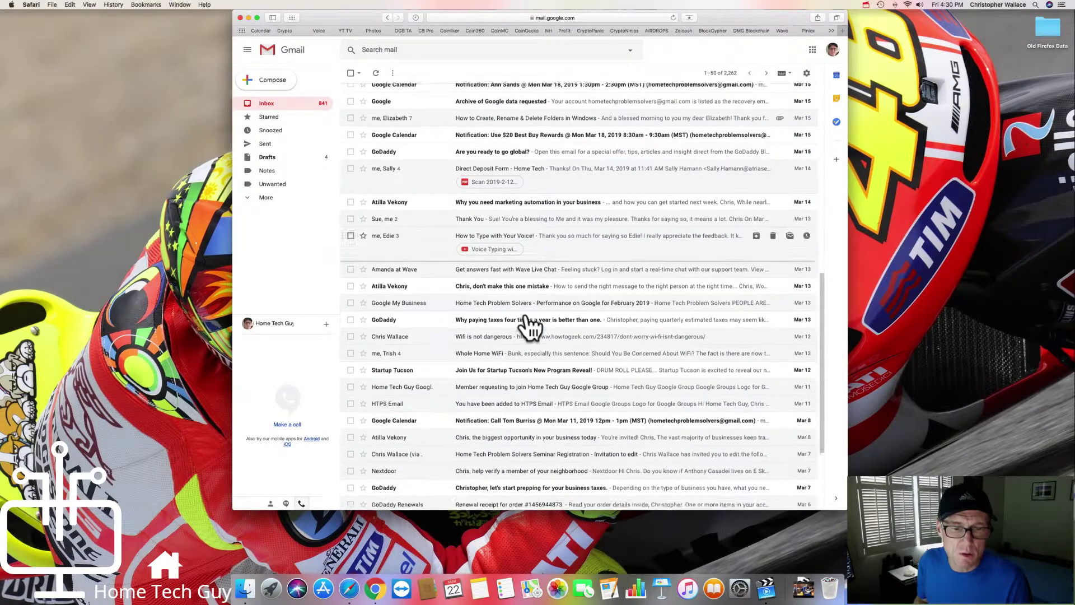
scroll(529, 326, up, 4)
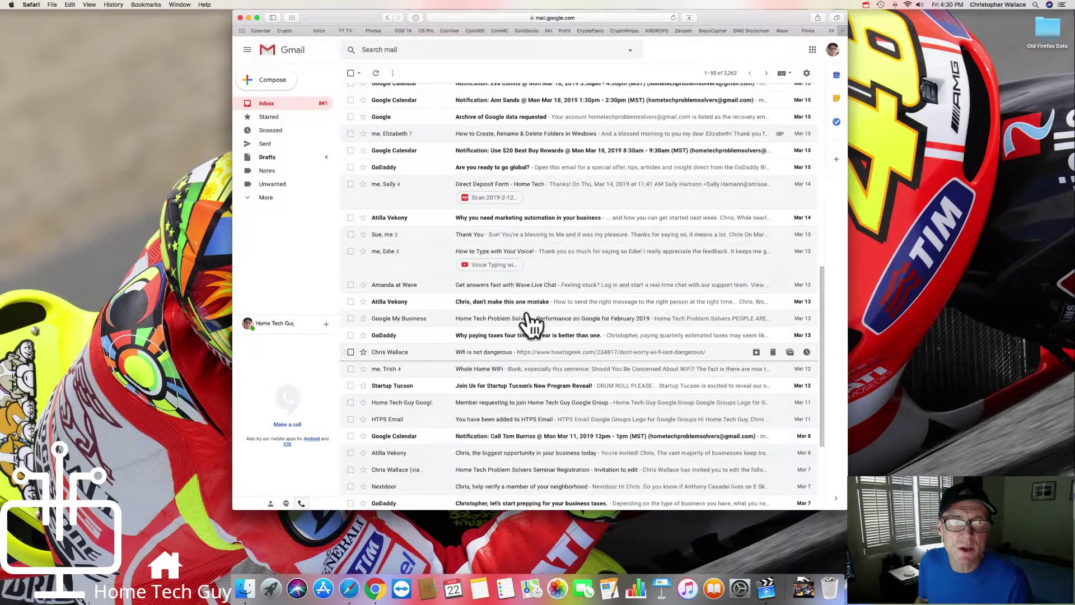
scroll(529, 325, up, 10)
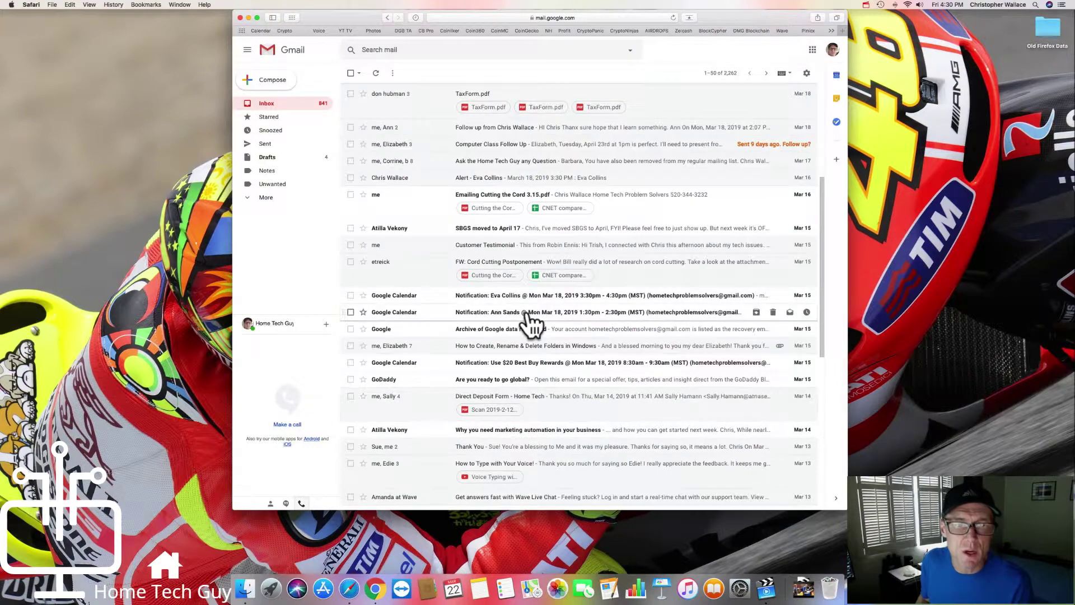
scroll(529, 323, up, 7)
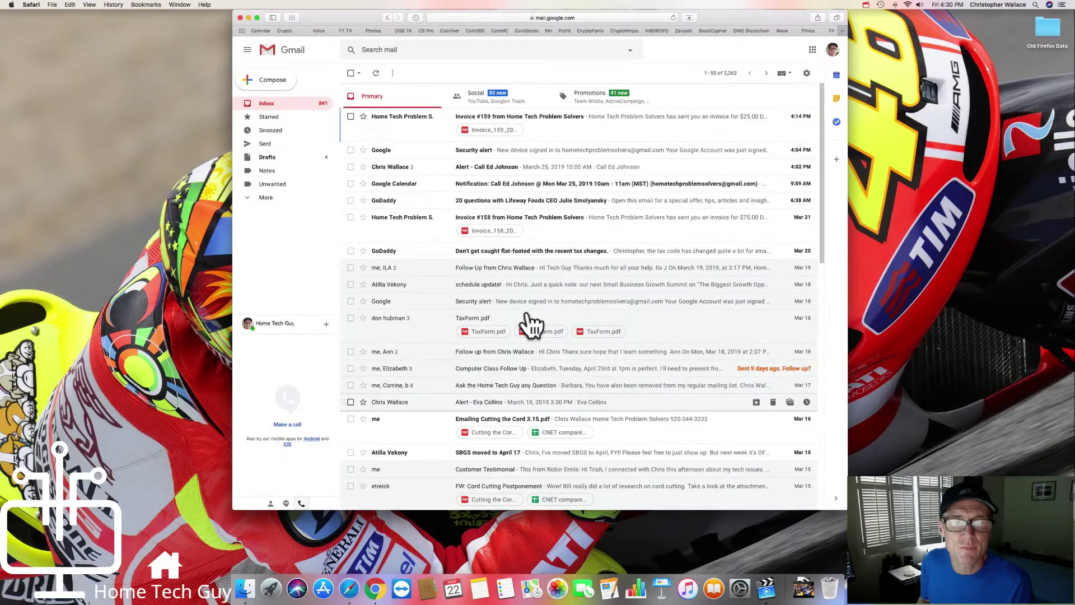
scroll(529, 323, down, 17)
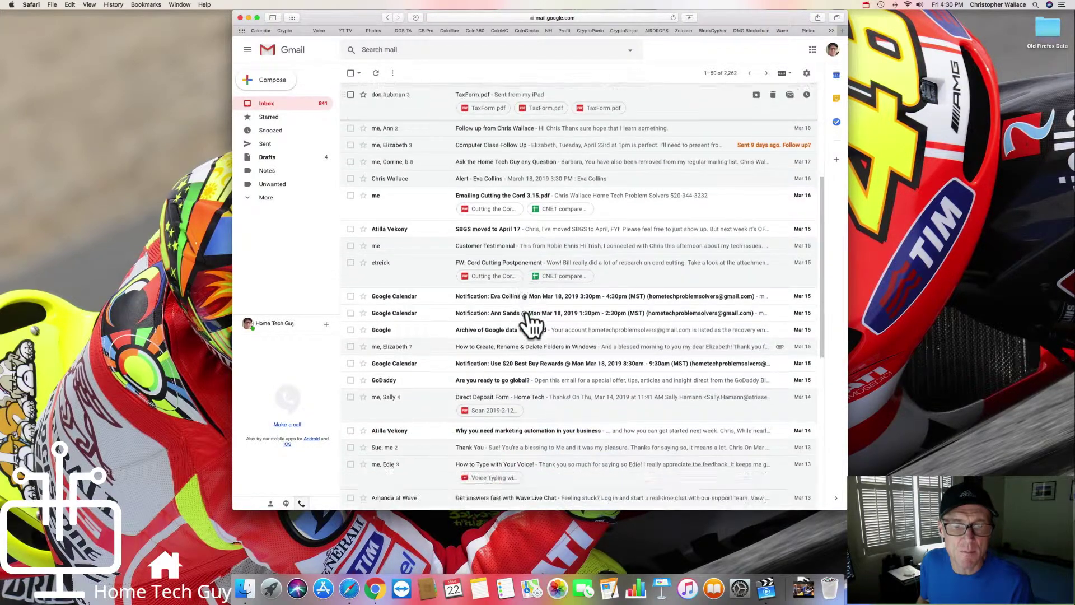
scroll(529, 324, down, 5)
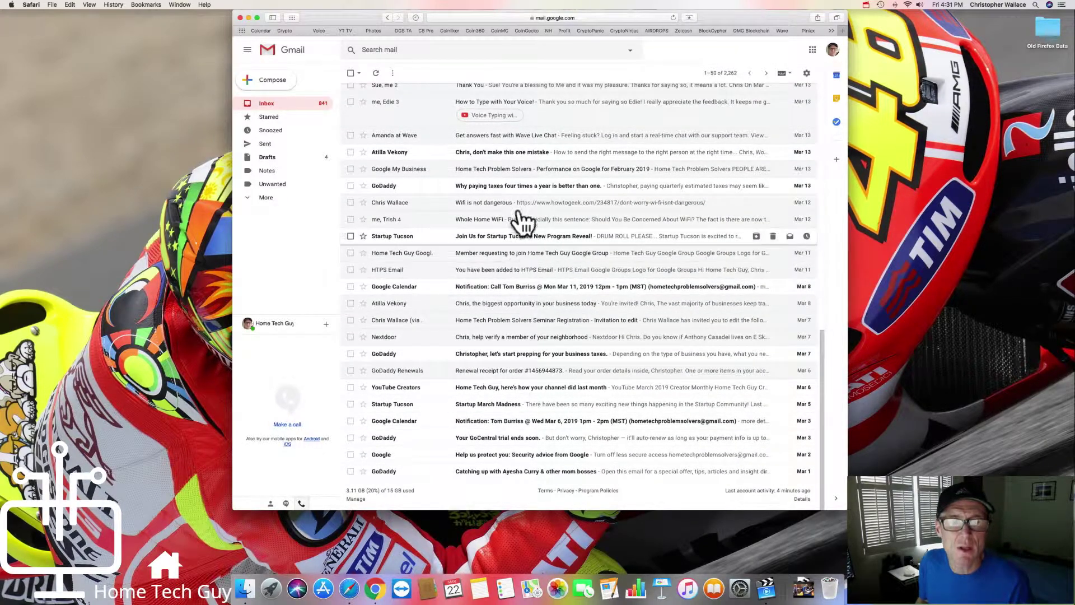
click(430, 49)
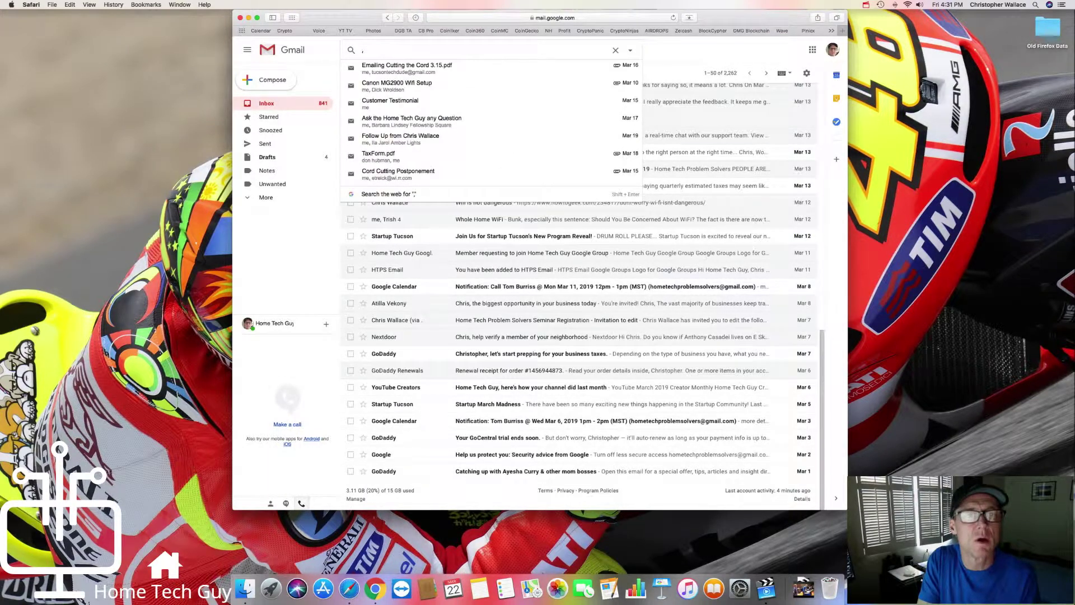
Step: Type '.mov' into Gmail's search, then bring Chrome's new tab page forward
text(.mov)
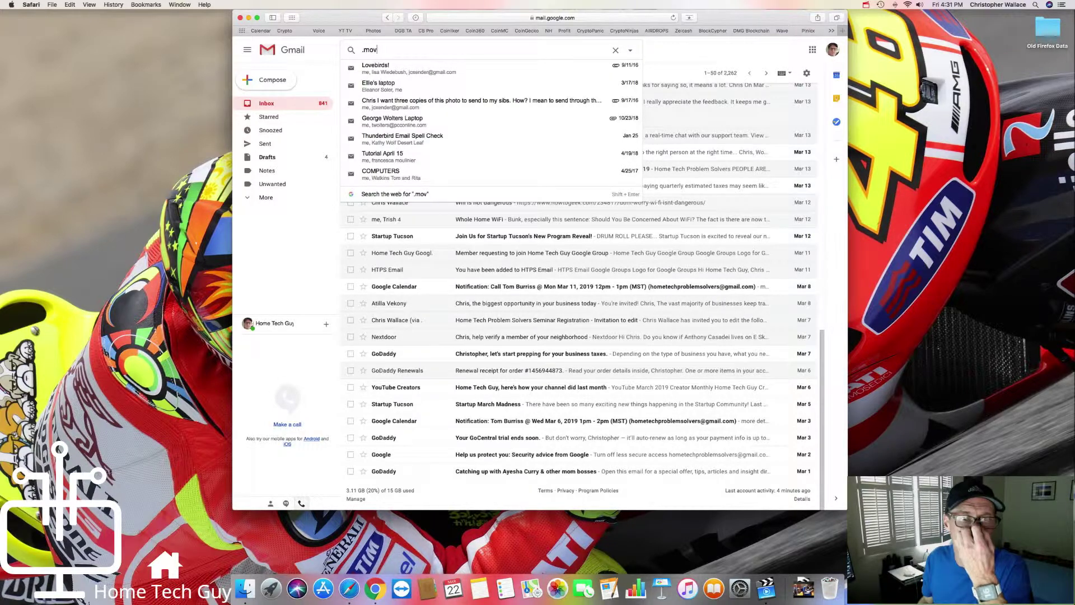
click(371, 566)
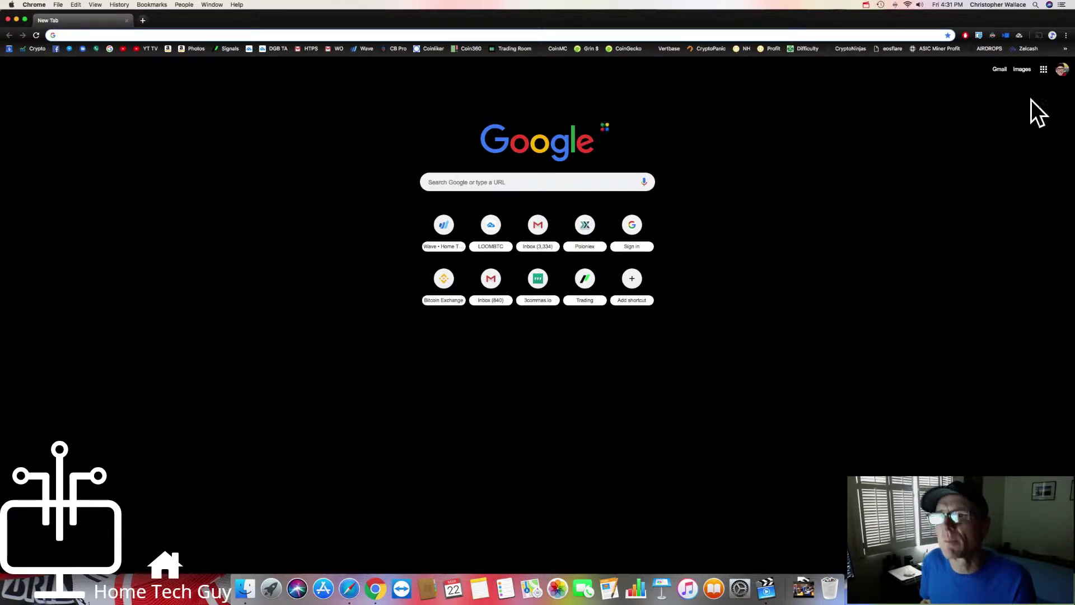
Step: Open Gmail for the current Chrome account and scroll through its inbox
click(1062, 70)
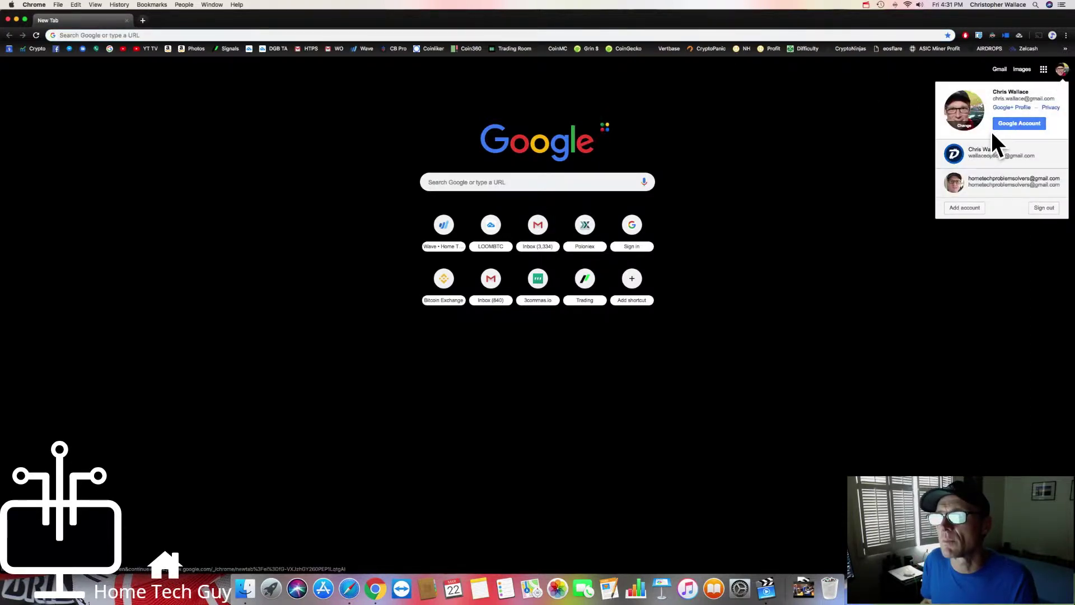
click(999, 70)
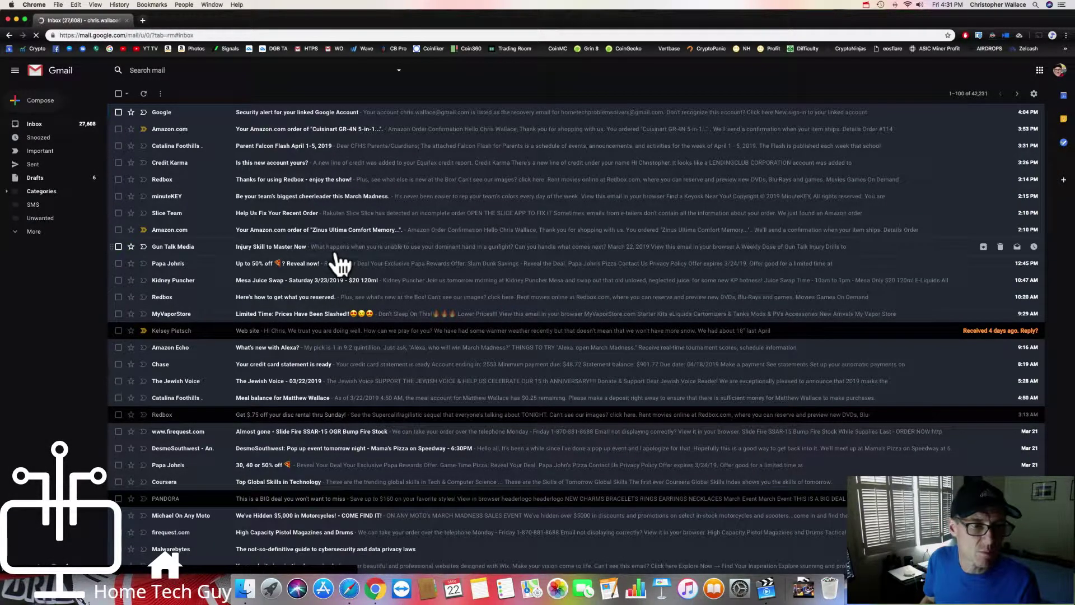
scroll(338, 264, down, 15)
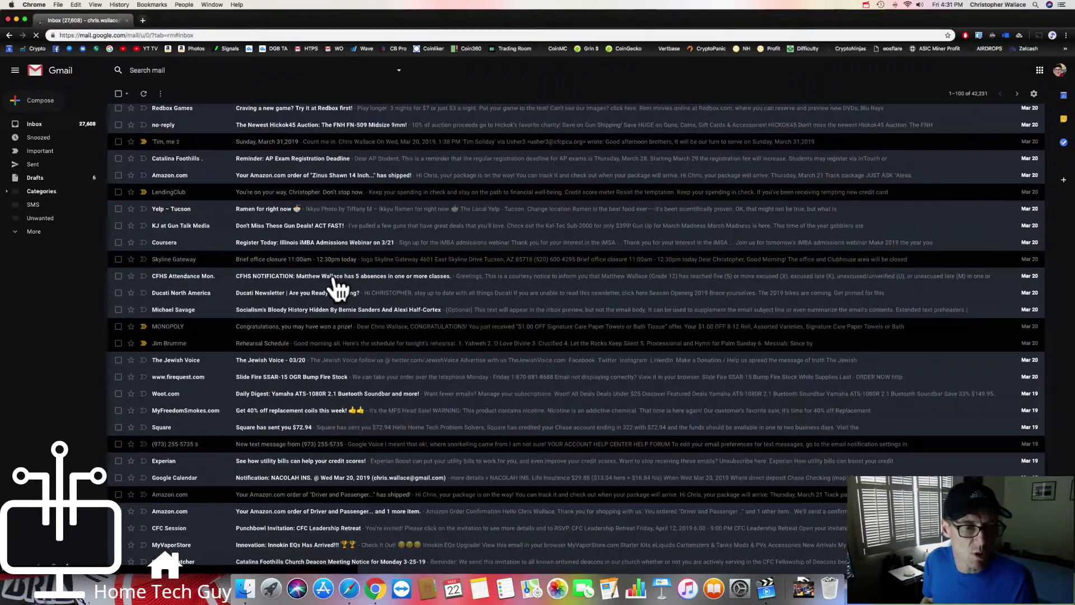
scroll(336, 280, up, 15)
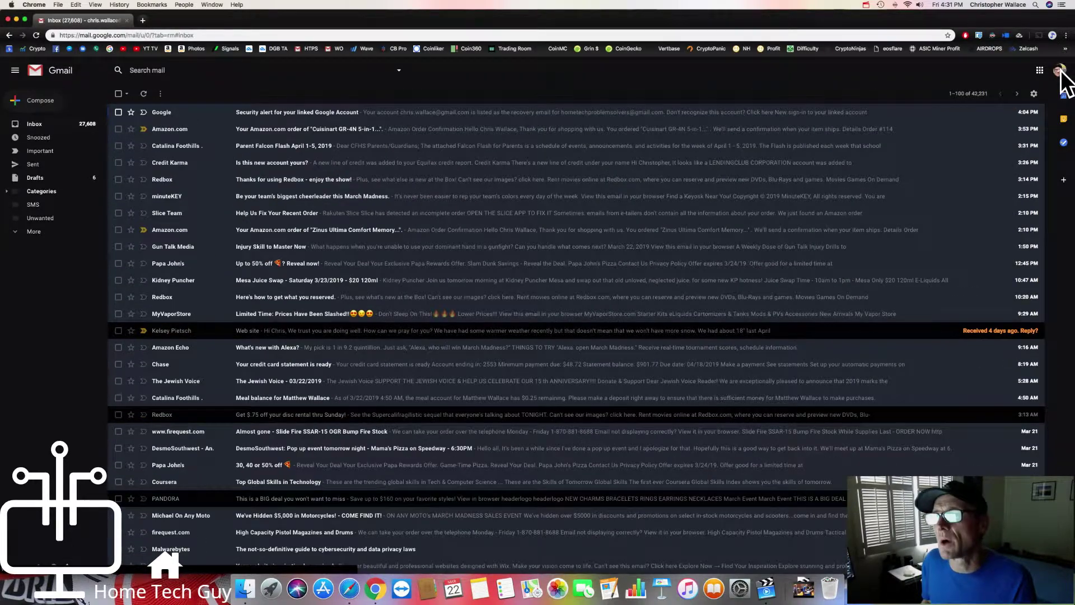
Step: Open the other signed-in account's inbox in a new tab, scroll it, then close that tab
click(1058, 70)
click(981, 168)
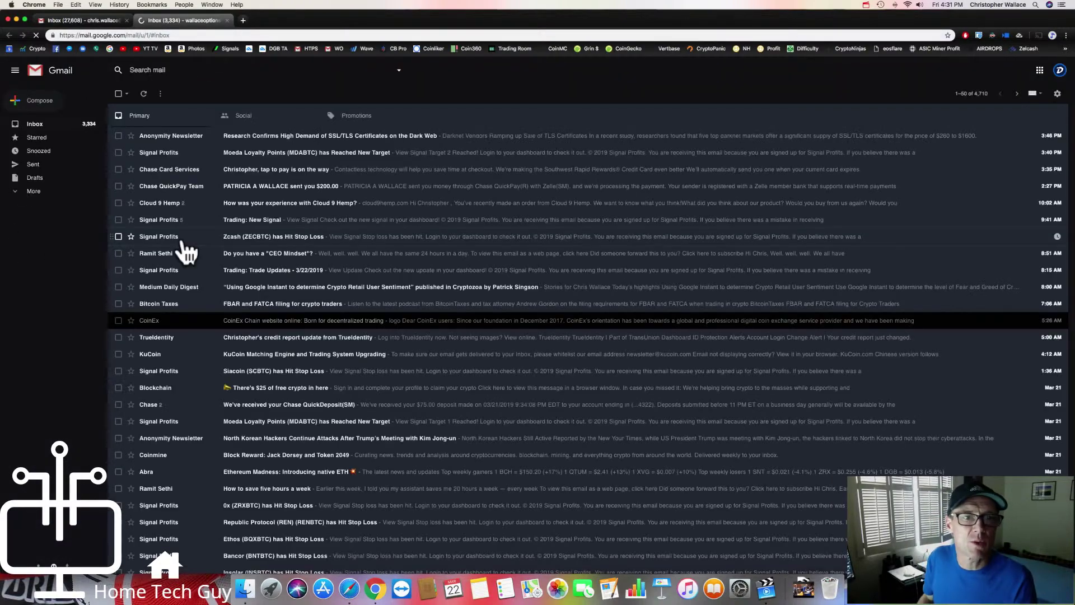
scroll(305, 294, down, 5)
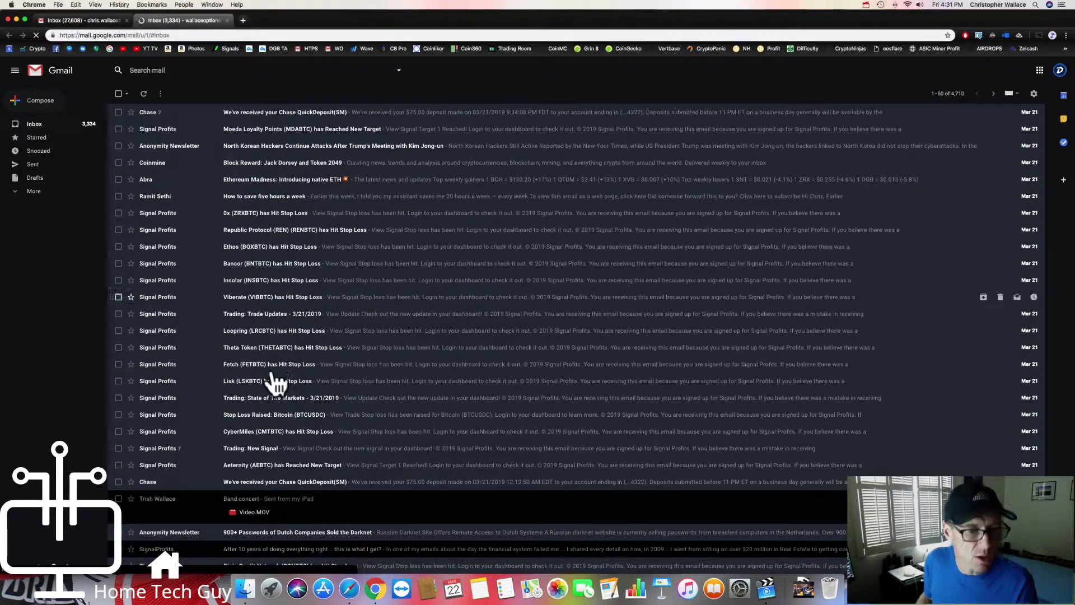
scroll(288, 440, down, 4)
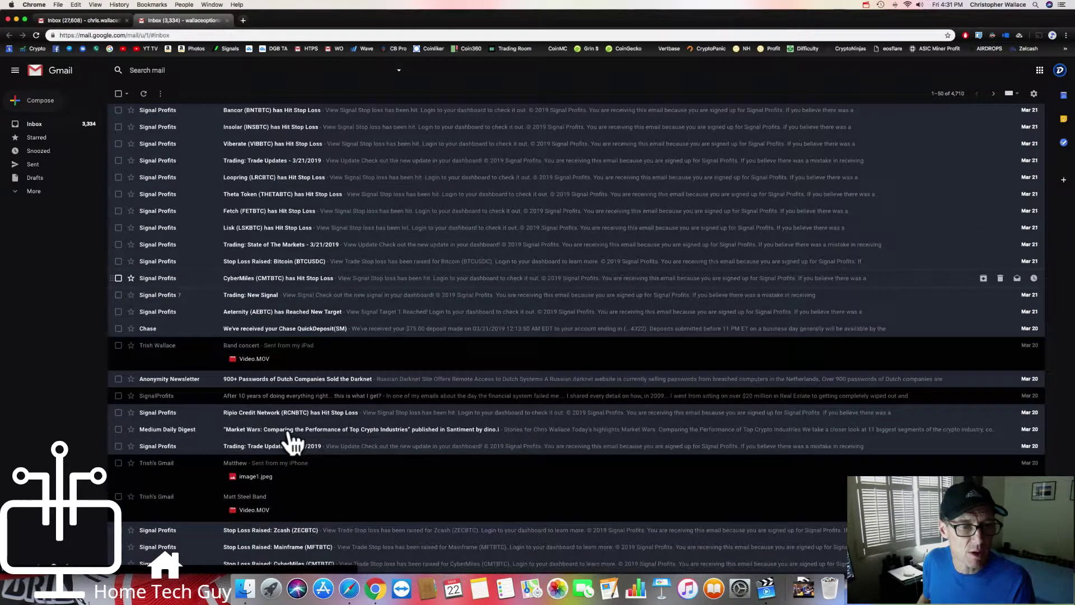
scroll(261, 373, down, 1)
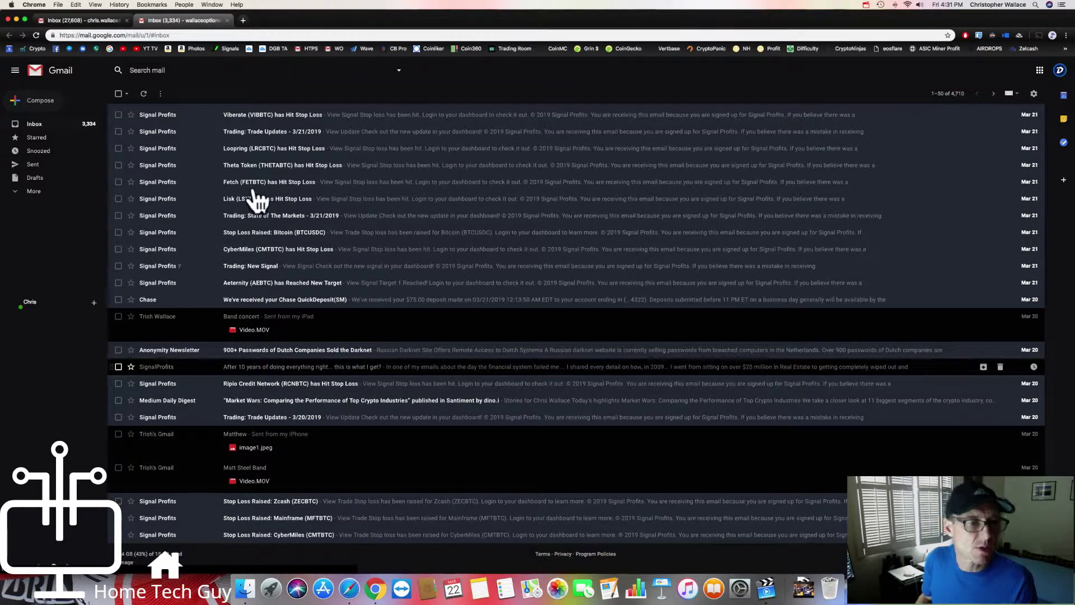
click(228, 21)
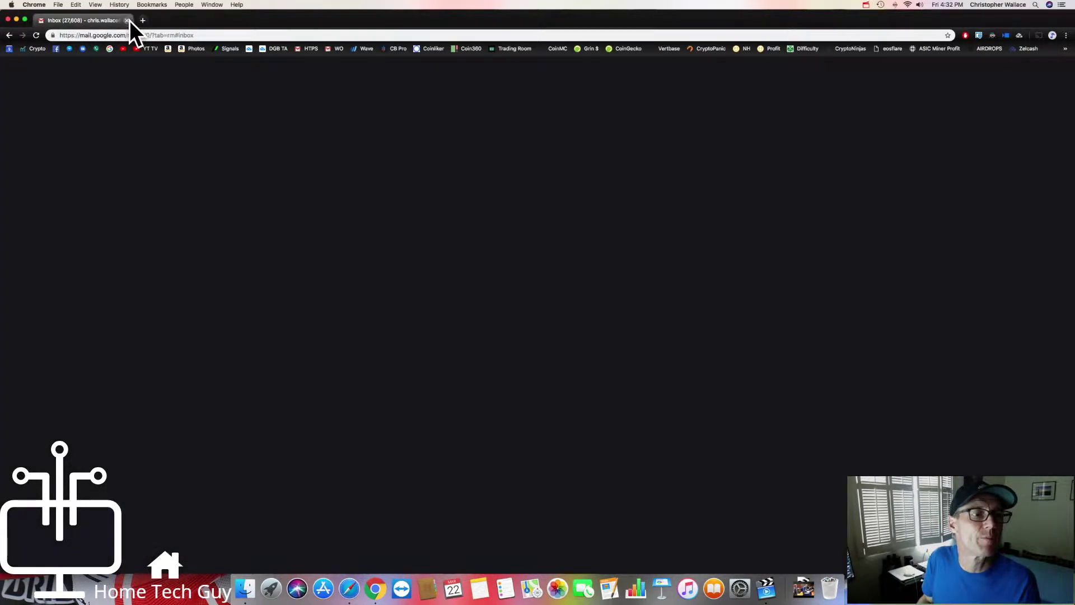
Step: Close Chrome, open the 'How to Type with Your Voice!' email in Safari, then return to the inbox
click(127, 21)
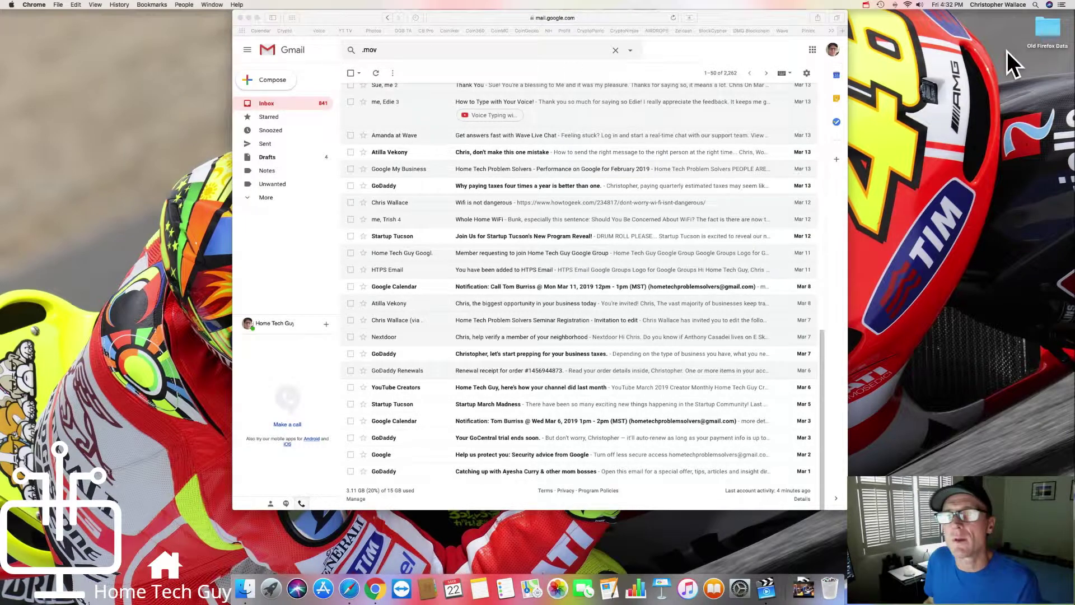
click(839, 55)
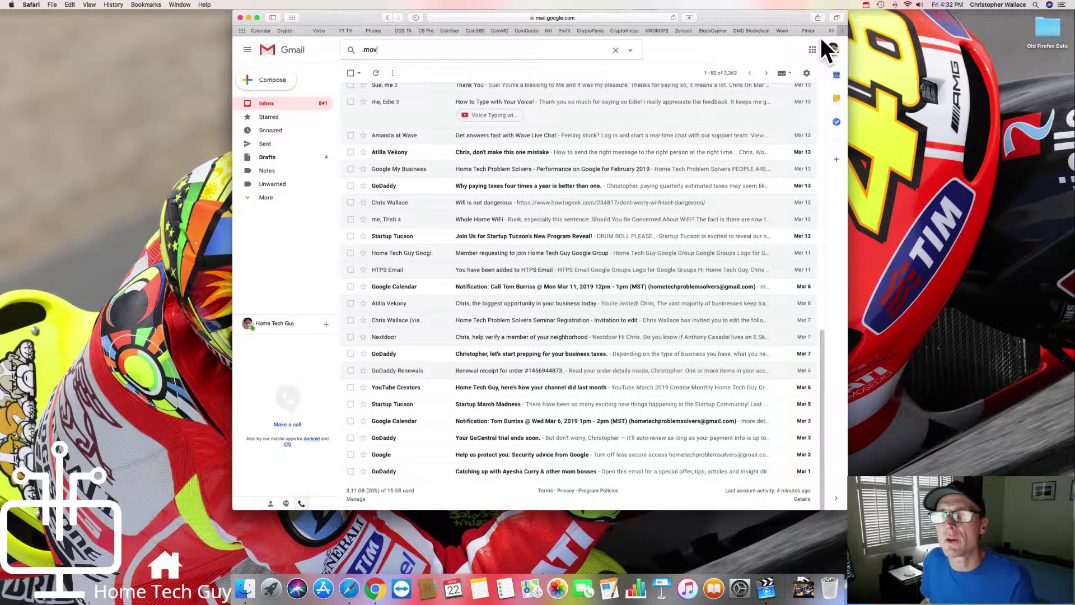
click(833, 50)
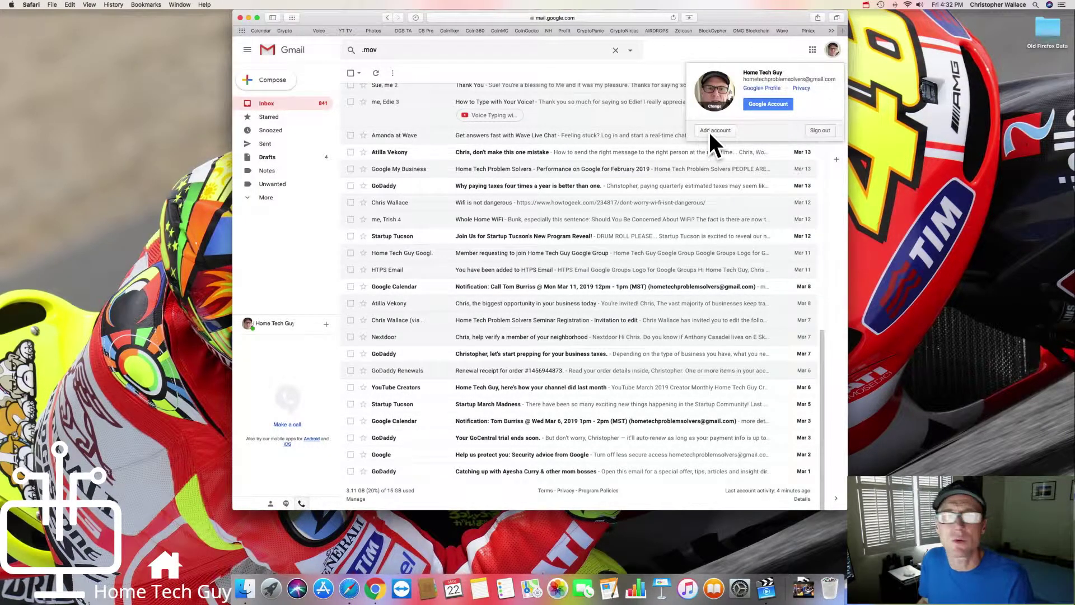
click(616, 120)
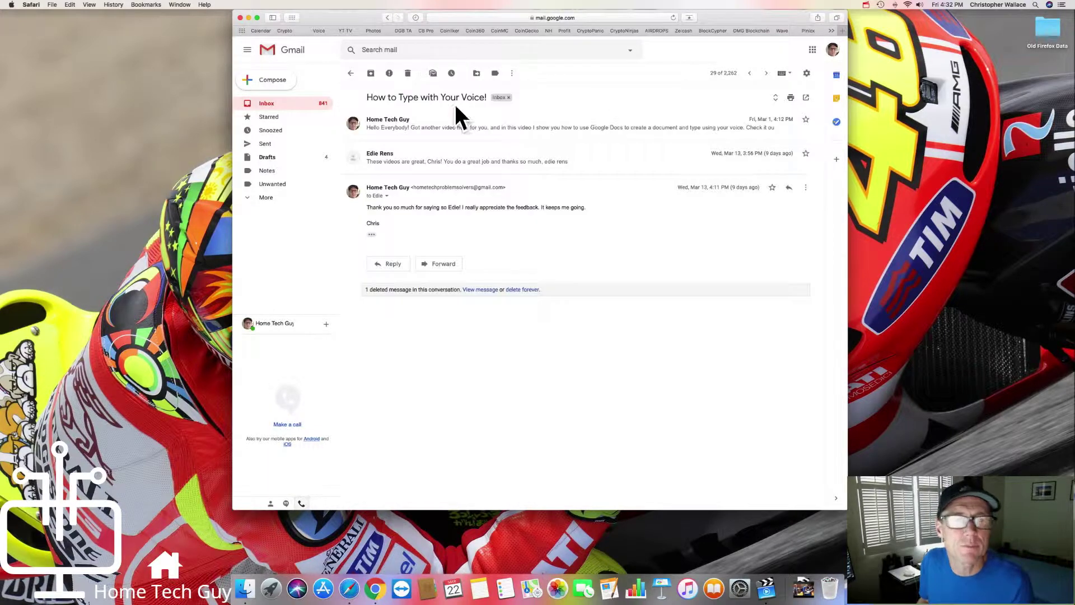
click(269, 103)
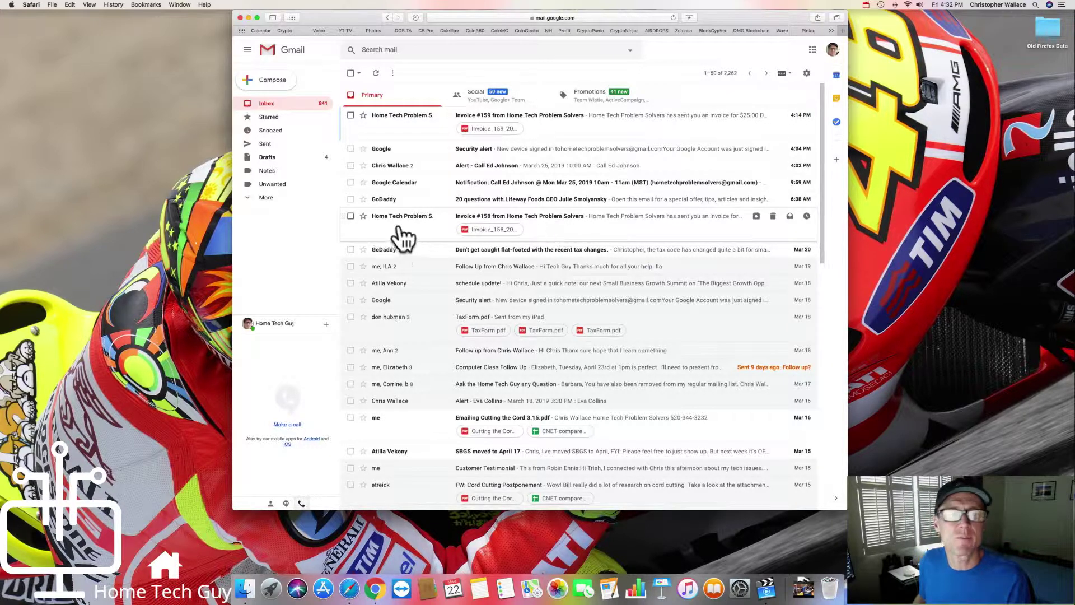
Step: Open the Invoice #158 email and download its Invoice_158_2019-03-21.pdf attachment
click(581, 220)
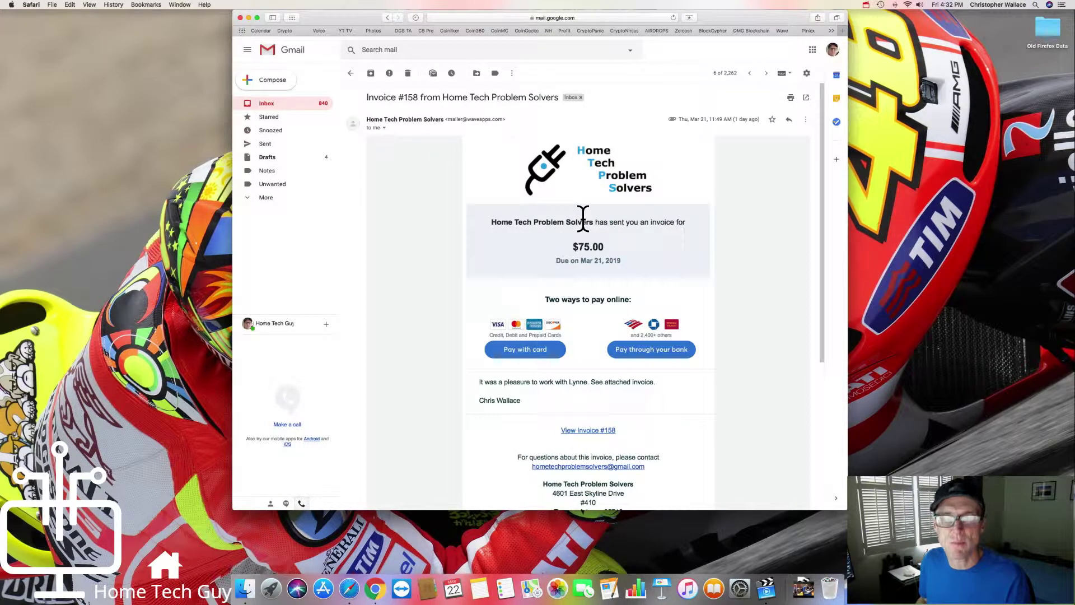
scroll(463, 331, down, 5)
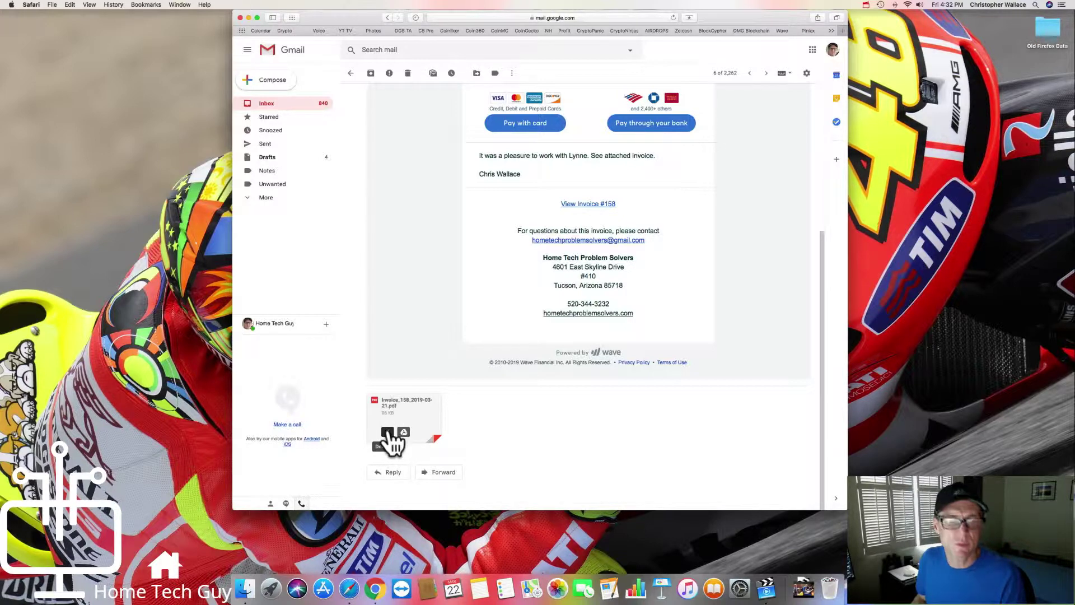
click(388, 432)
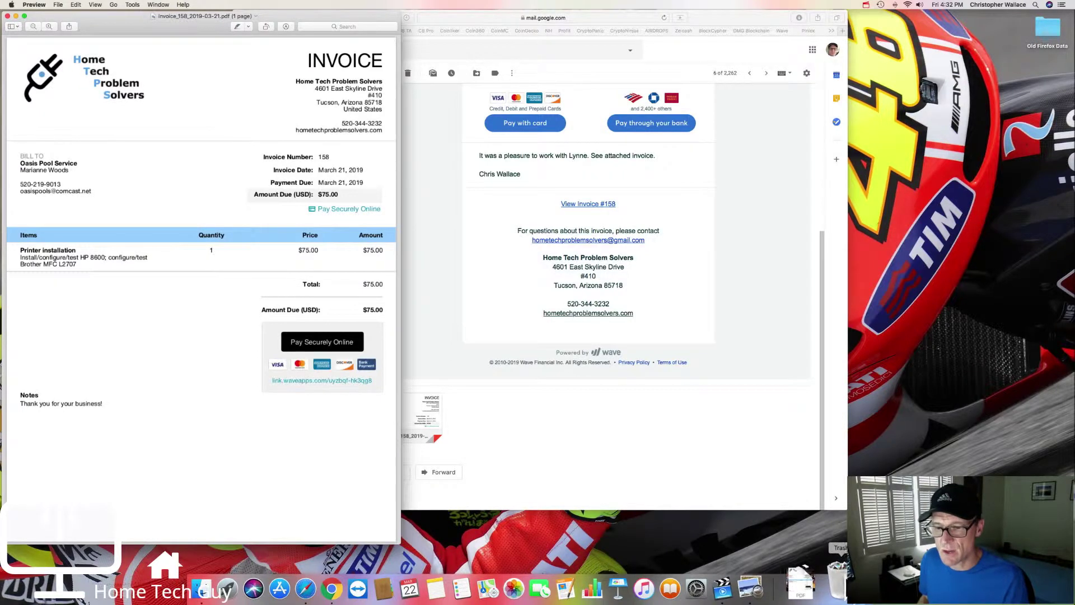
Step: Close the invoice in Preview and check the Downloads stack for the new PDF
click(8, 15)
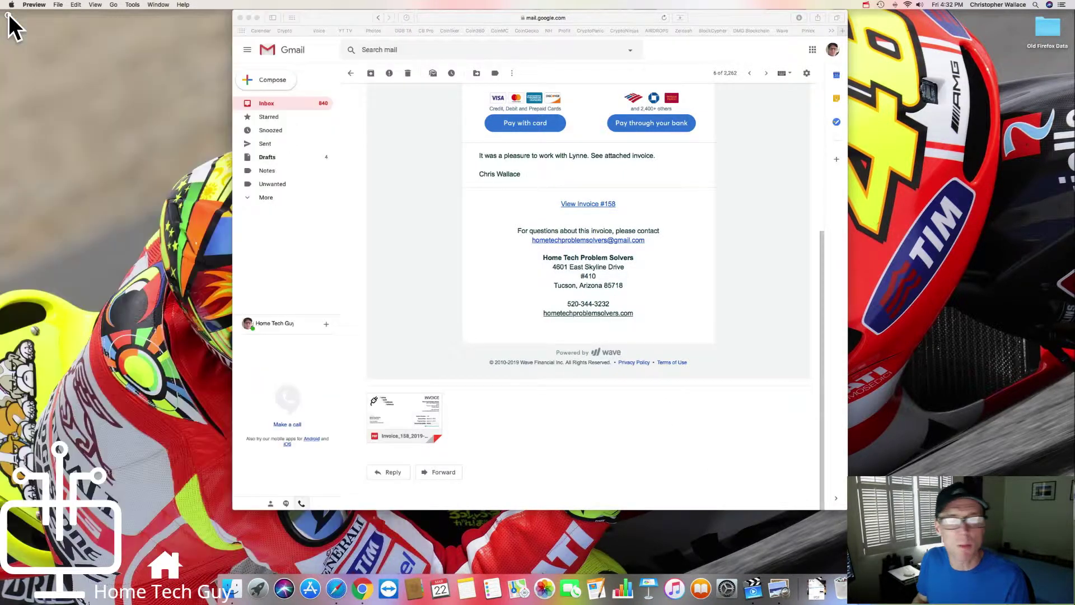
click(819, 588)
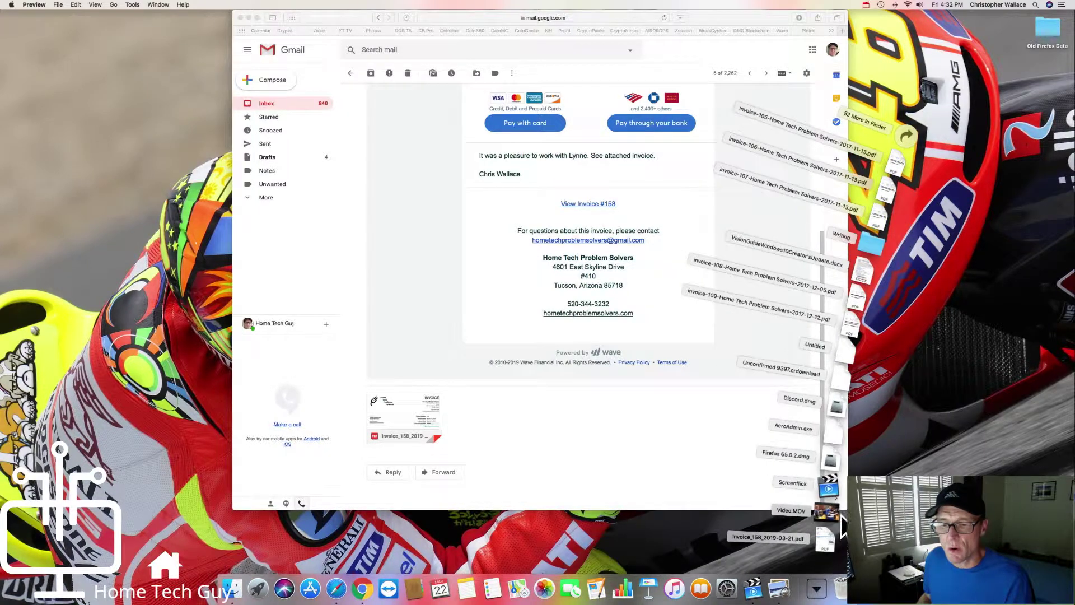
click(825, 537)
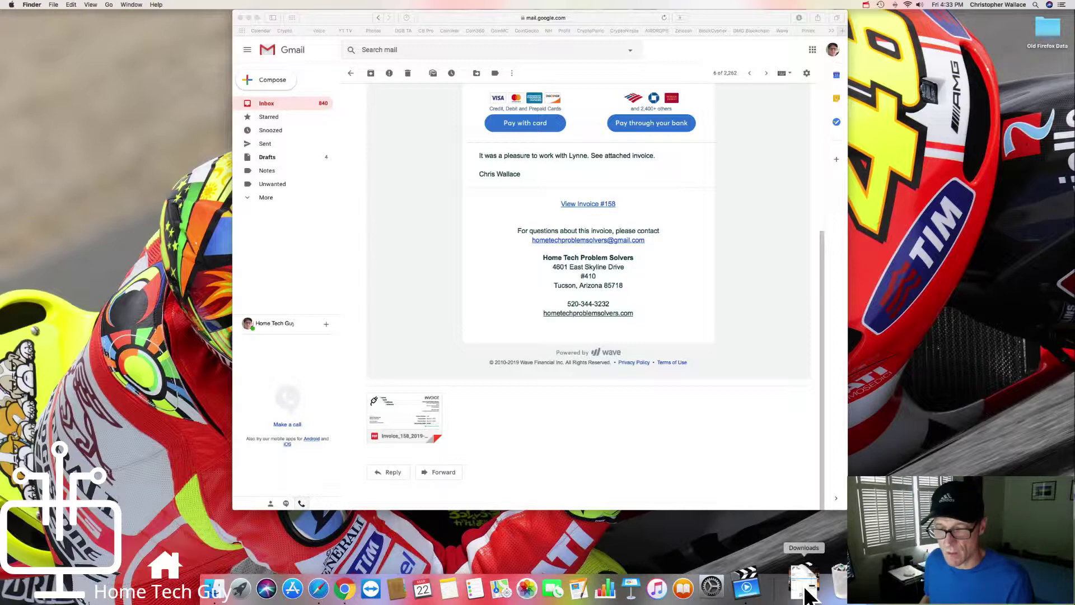
Step: Close Safari, open the Downloads folder in Finder, and select the invoice PDF
click(804, 595)
click(804, 595)
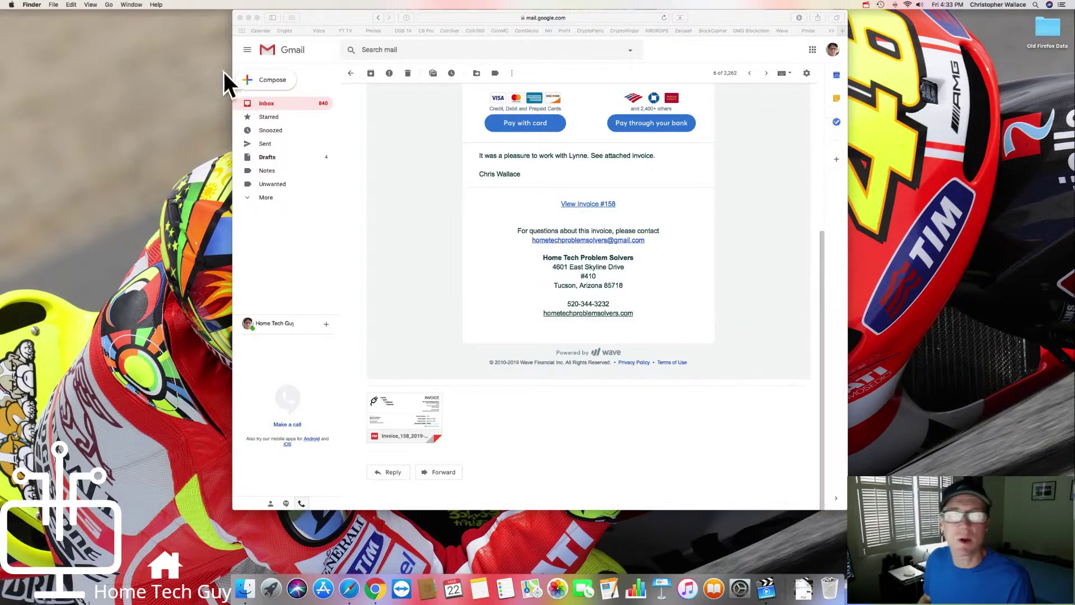
click(241, 17)
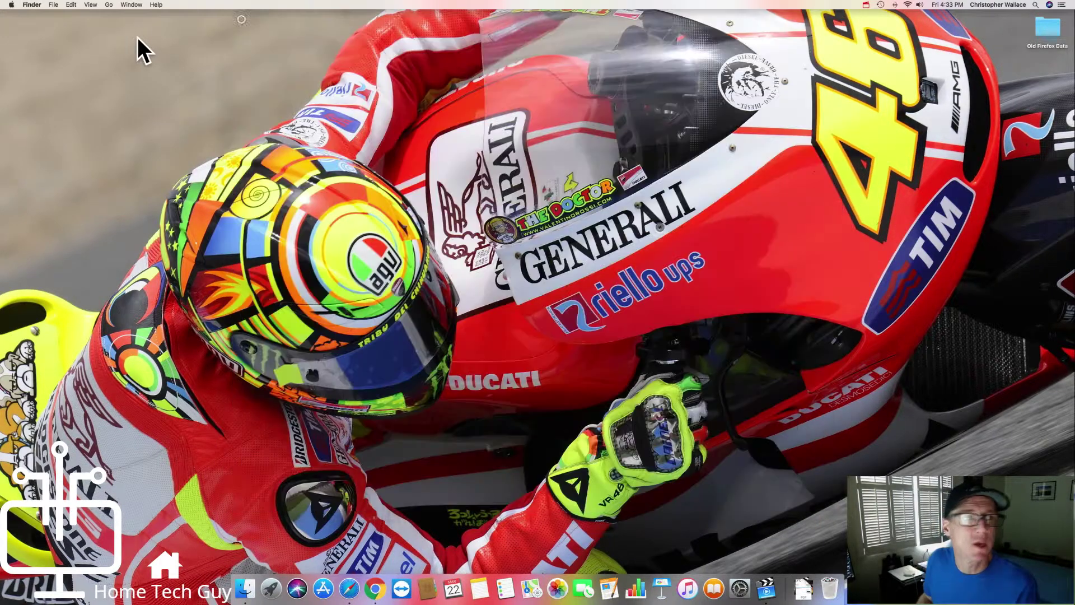
click(109, 4)
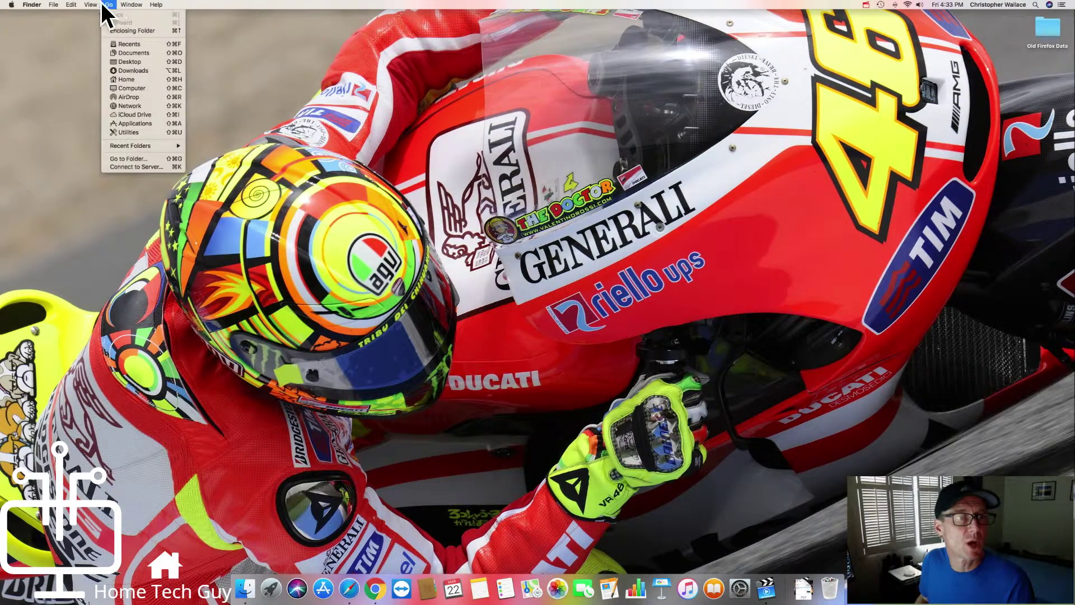
click(143, 73)
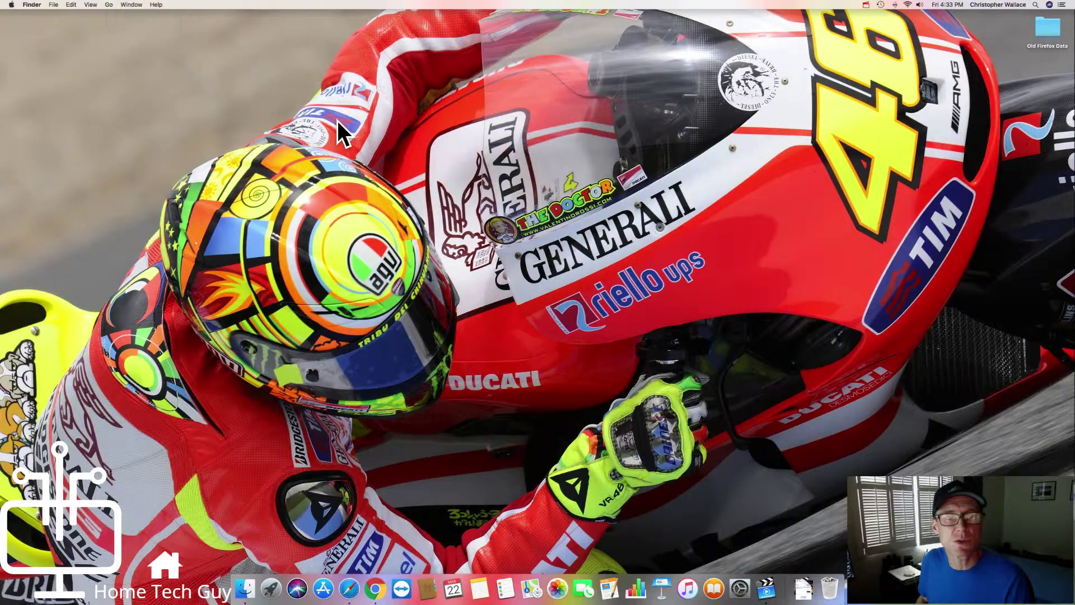
click(476, 82)
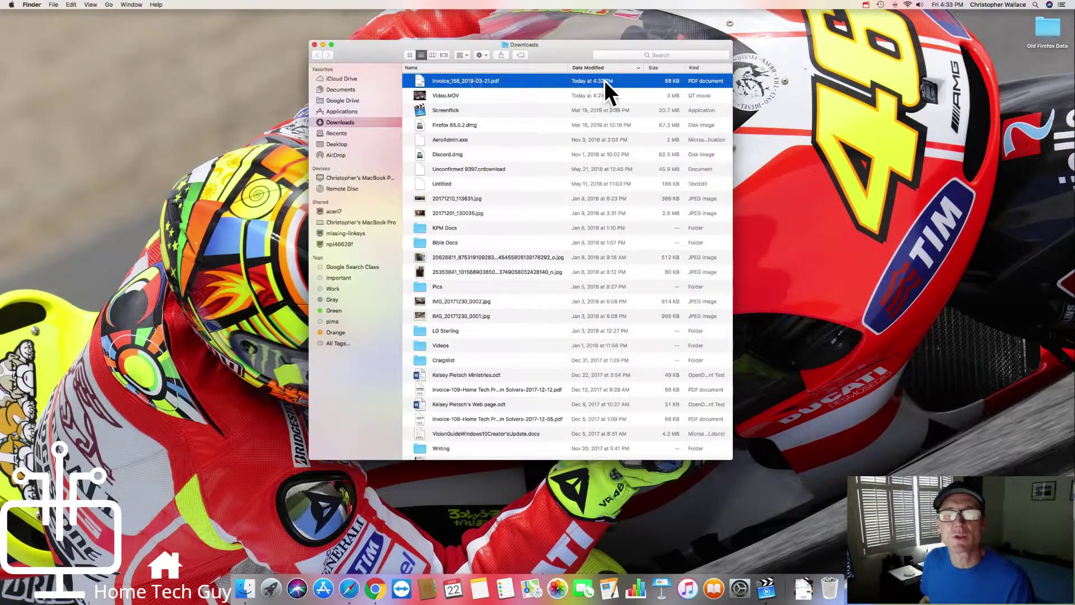
Step: Sort Downloads by name, then by date modified to confirm the invoice is newest, and close the window
drag(569, 58, 605, 52)
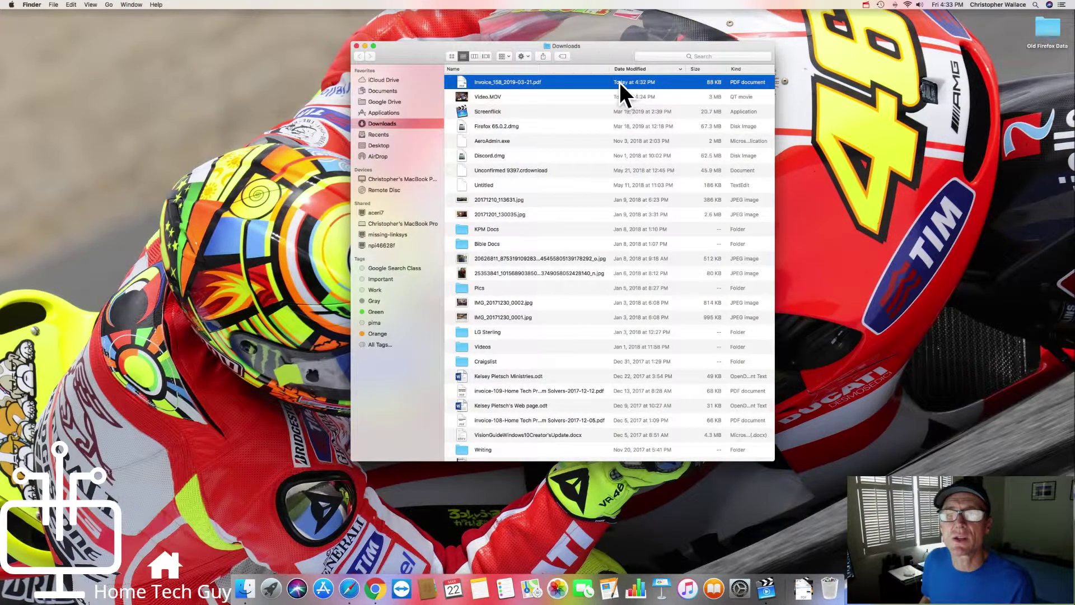
click(476, 70)
scroll(630, 133, up, 2)
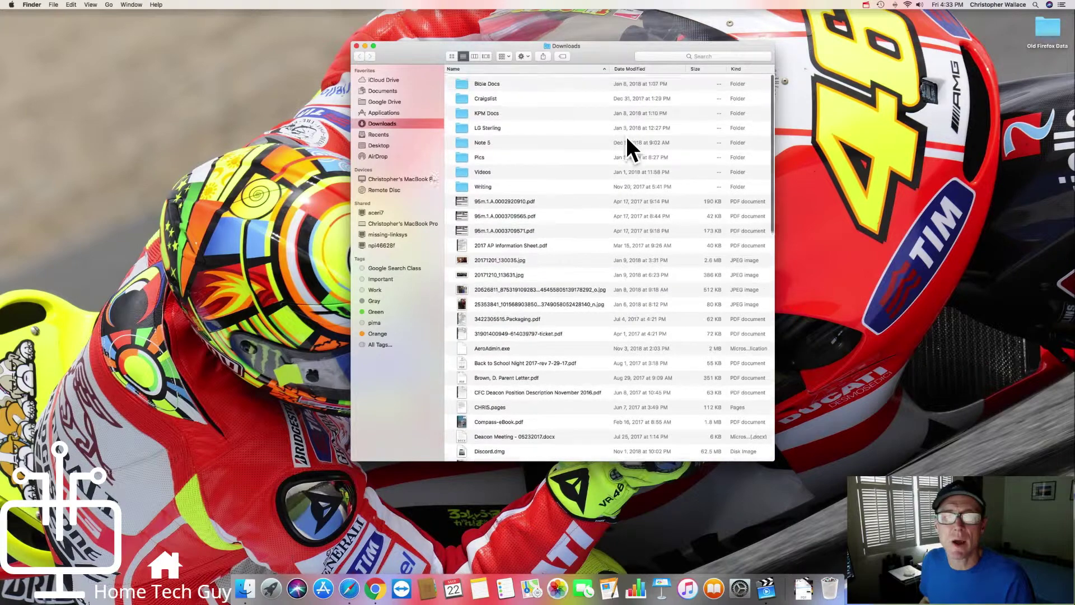
scroll(481, 79, down, 5)
scroll(485, 86, up, 5)
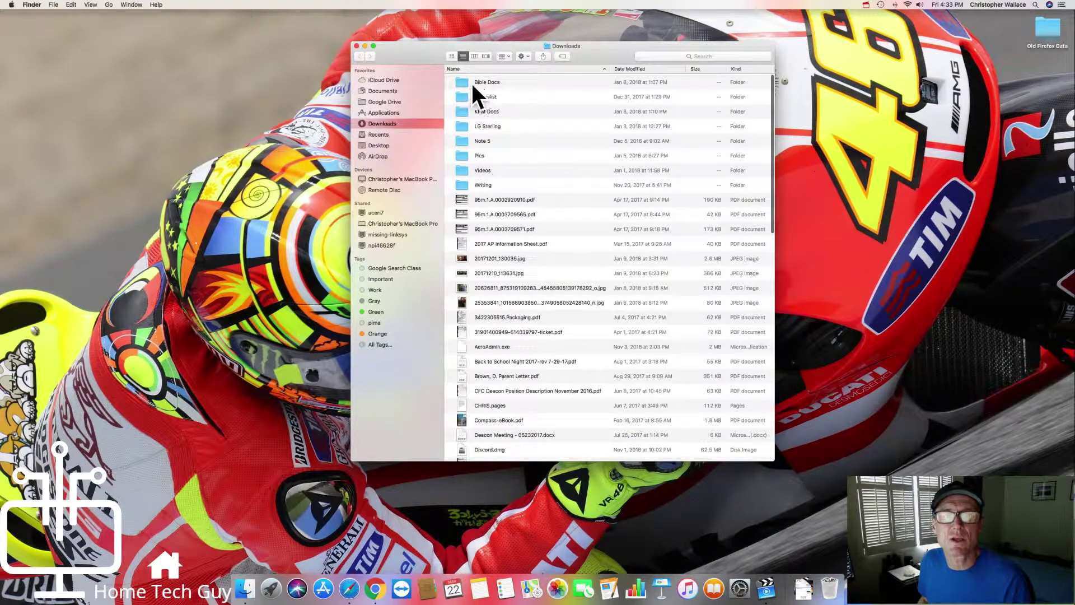
scroll(479, 201, down, 15)
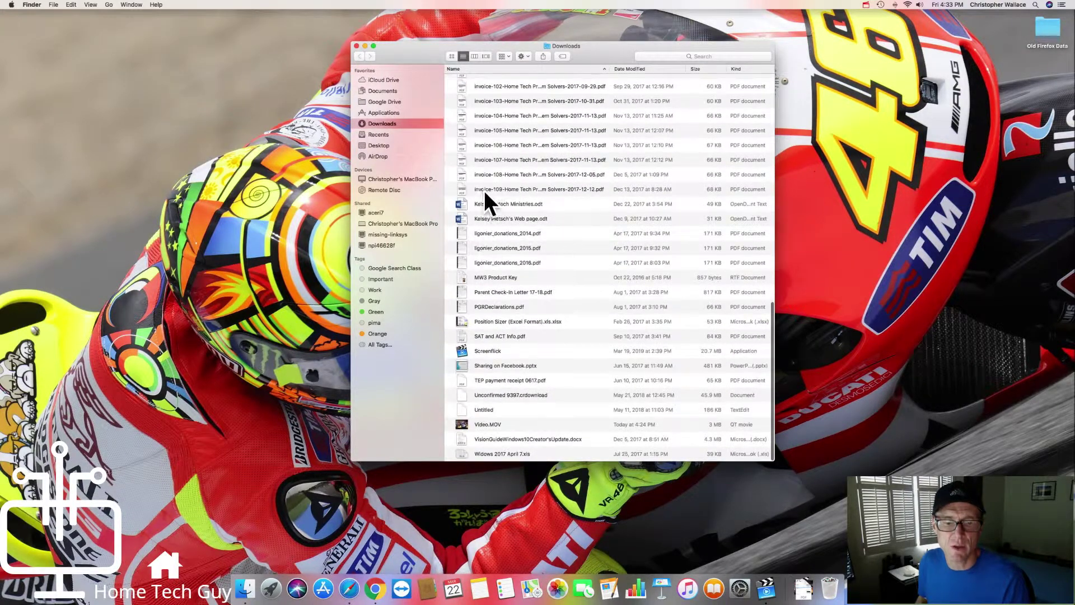
scroll(478, 134, up, 10)
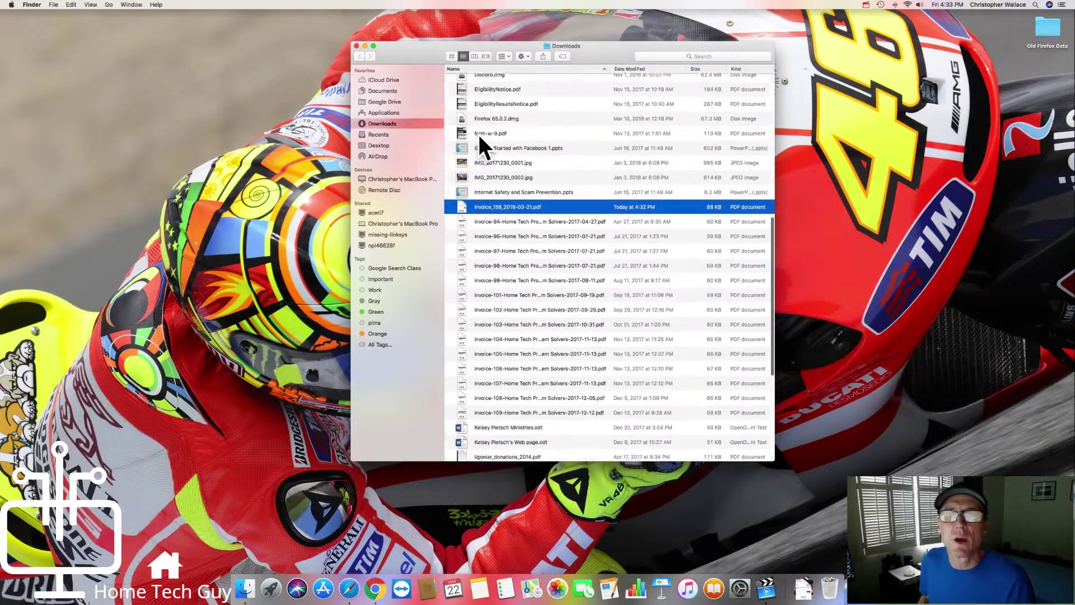
scroll(486, 129, up, 5)
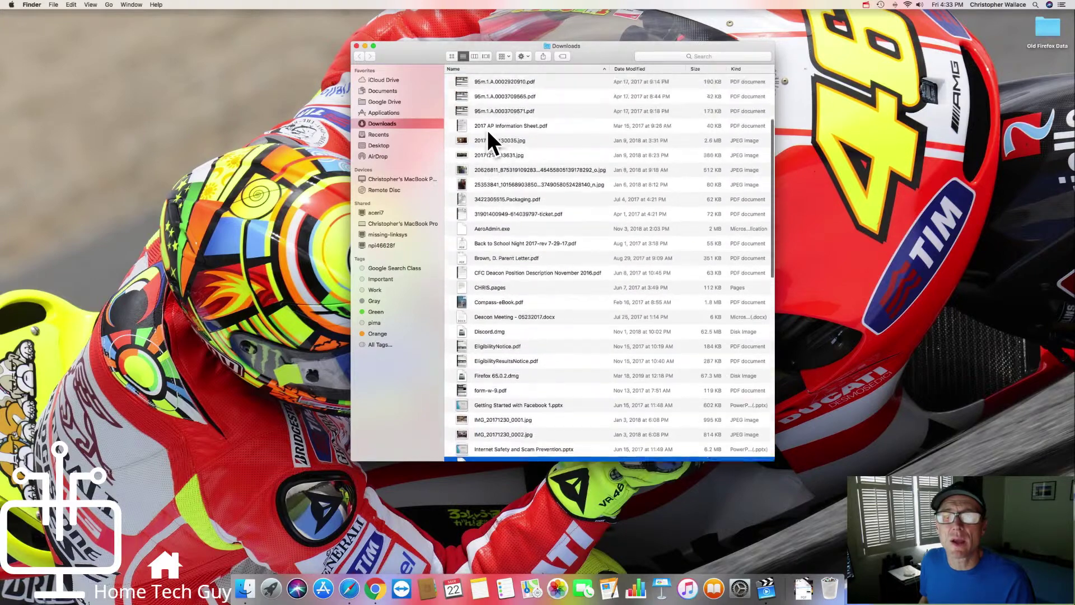
click(632, 68)
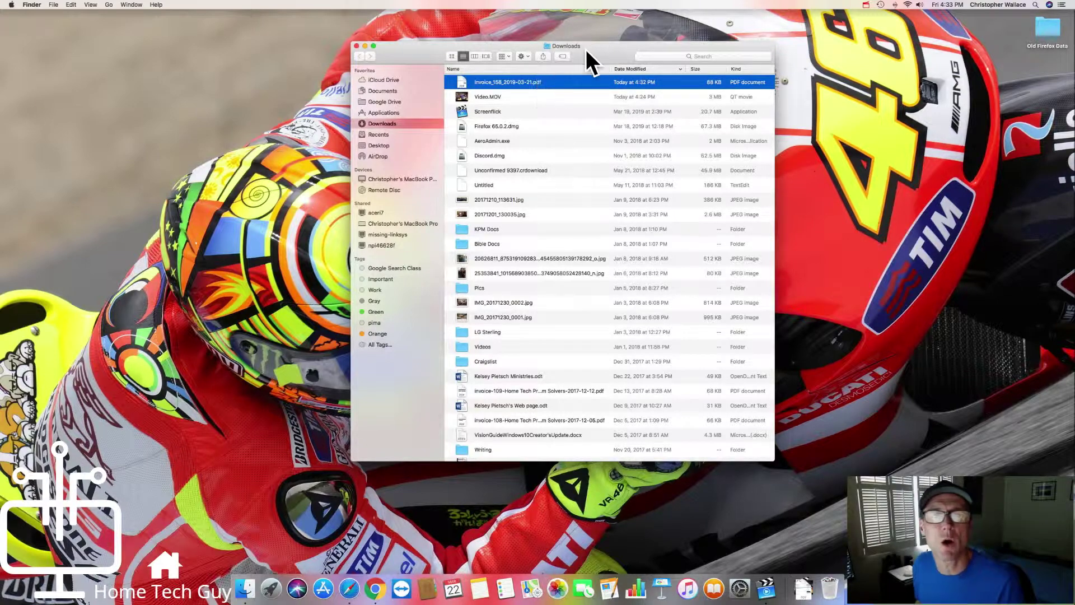
drag(584, 48, 582, 42)
click(354, 41)
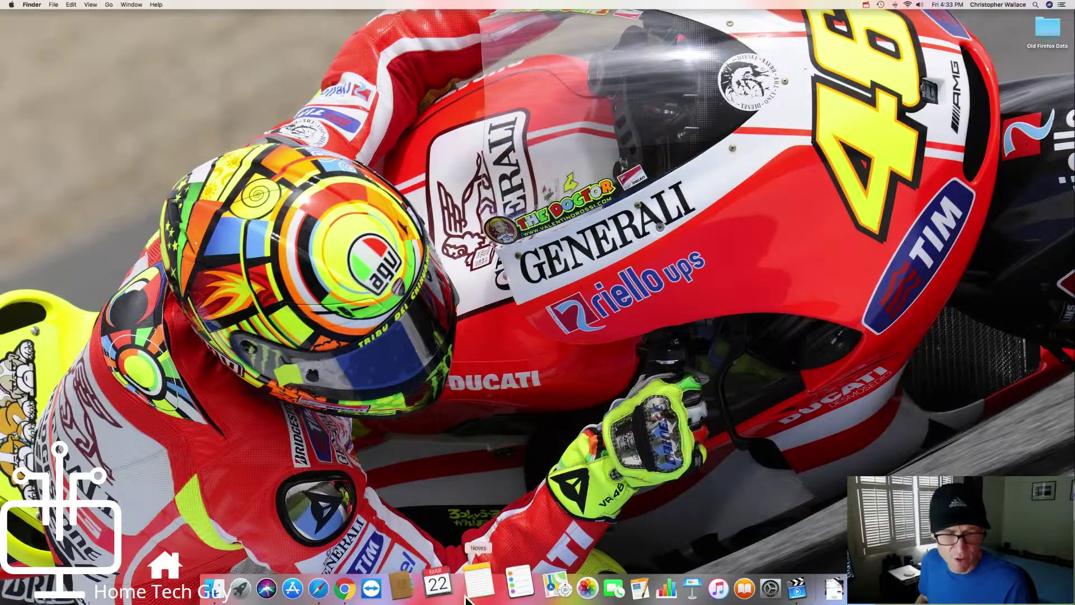
Step: Launch Firefox from Finder's Applications folder and approve the security prompt to open it
click(108, 5)
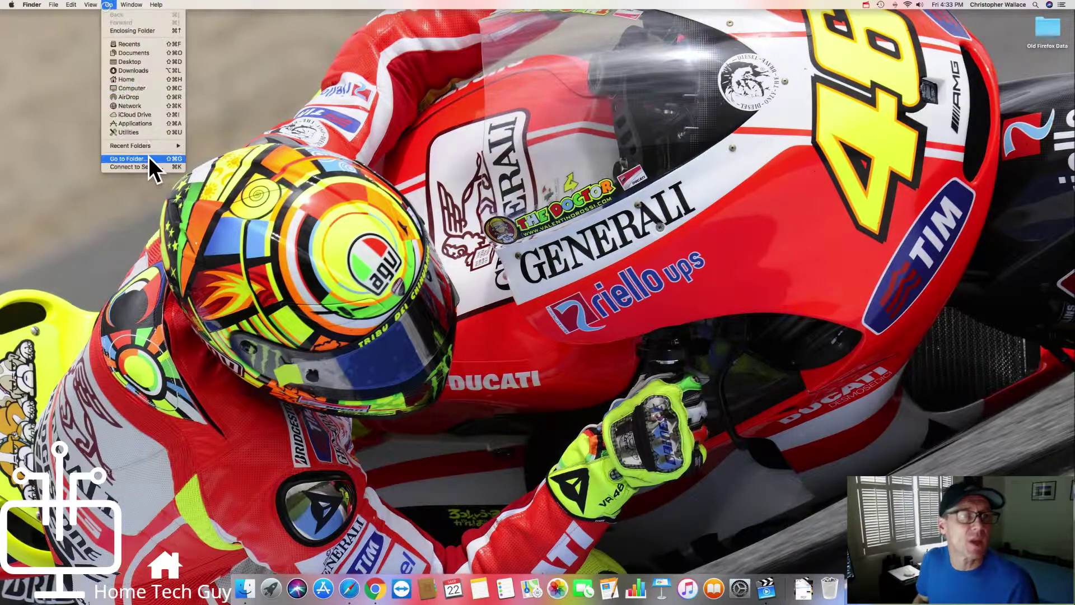
click(588, 219)
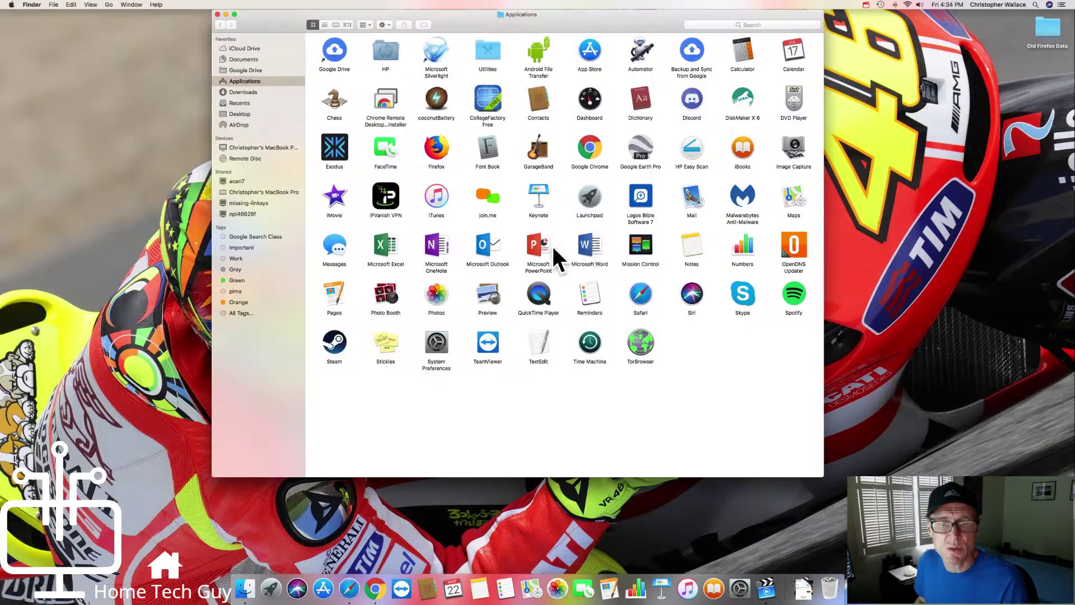
double_click(444, 150)
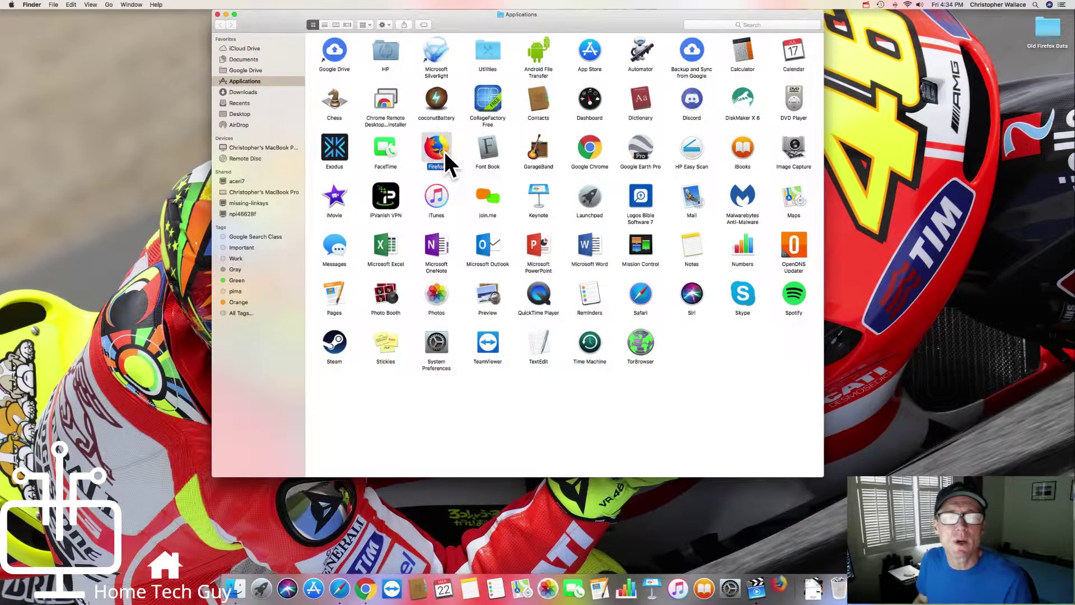
click(217, 15)
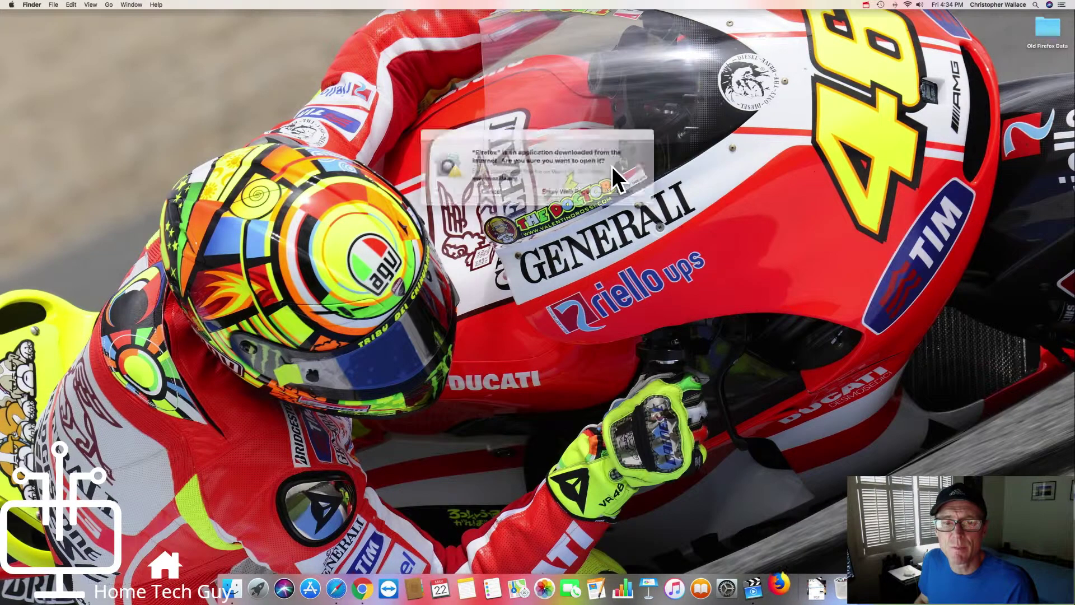
click(607, 188)
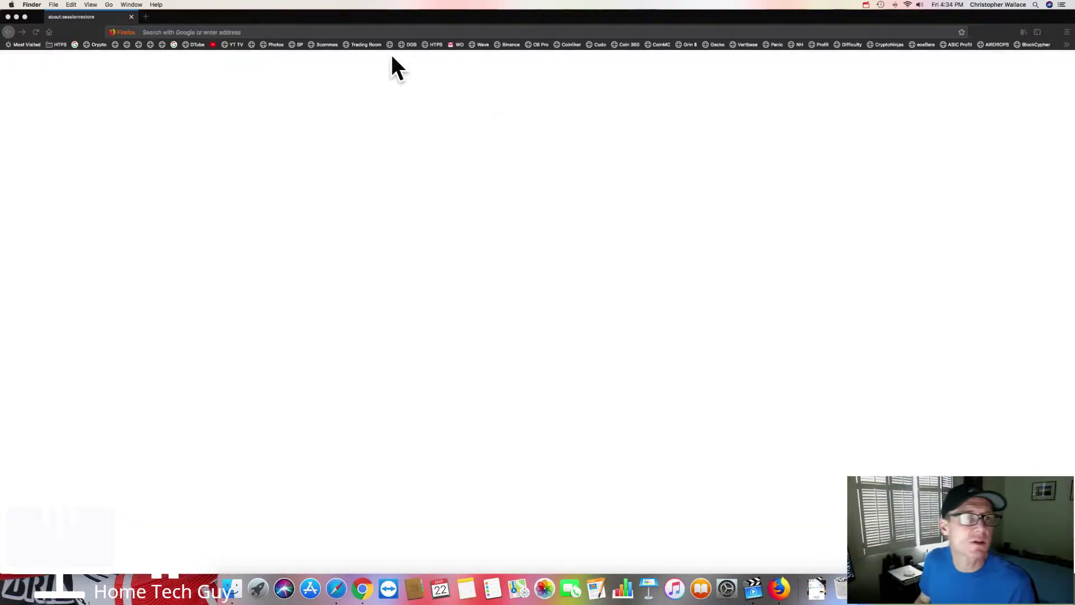
Step: Restore Firefox's previous session, then close the Google News and YouTube tabs
click(644, 261)
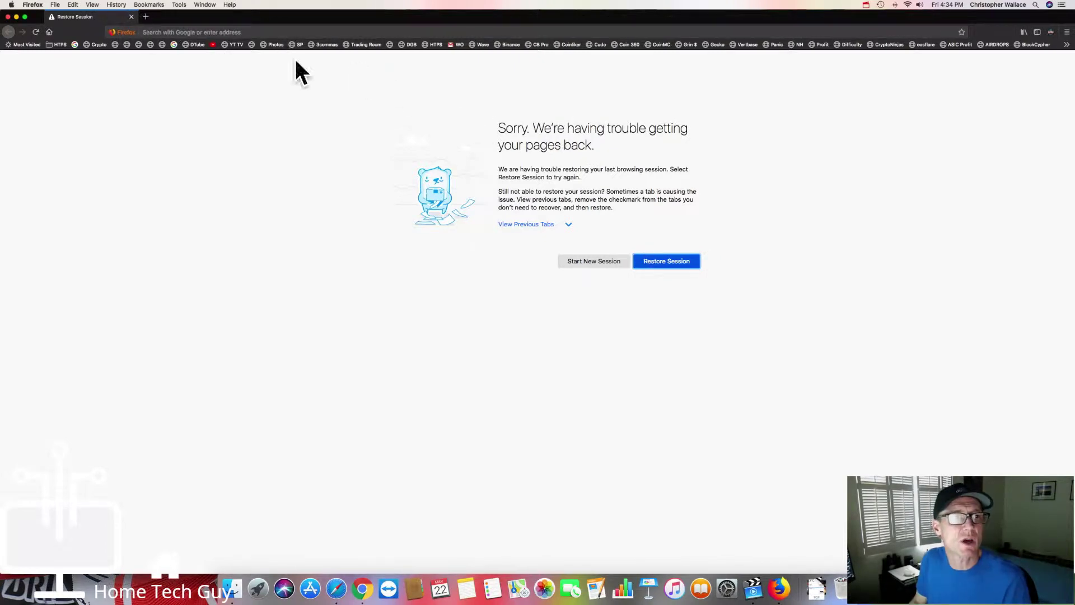
click(657, 261)
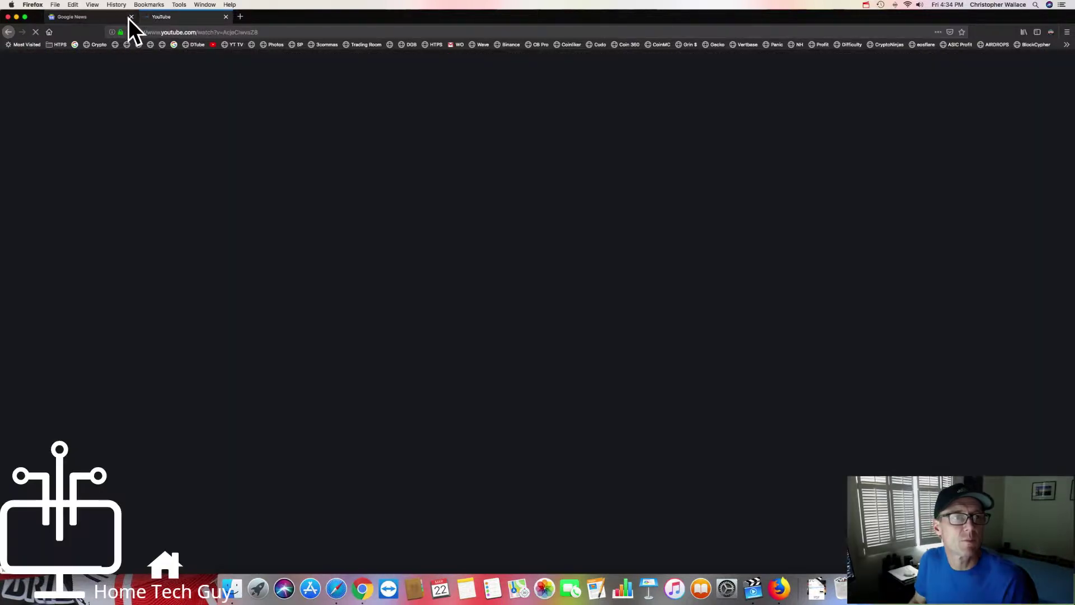
click(130, 17)
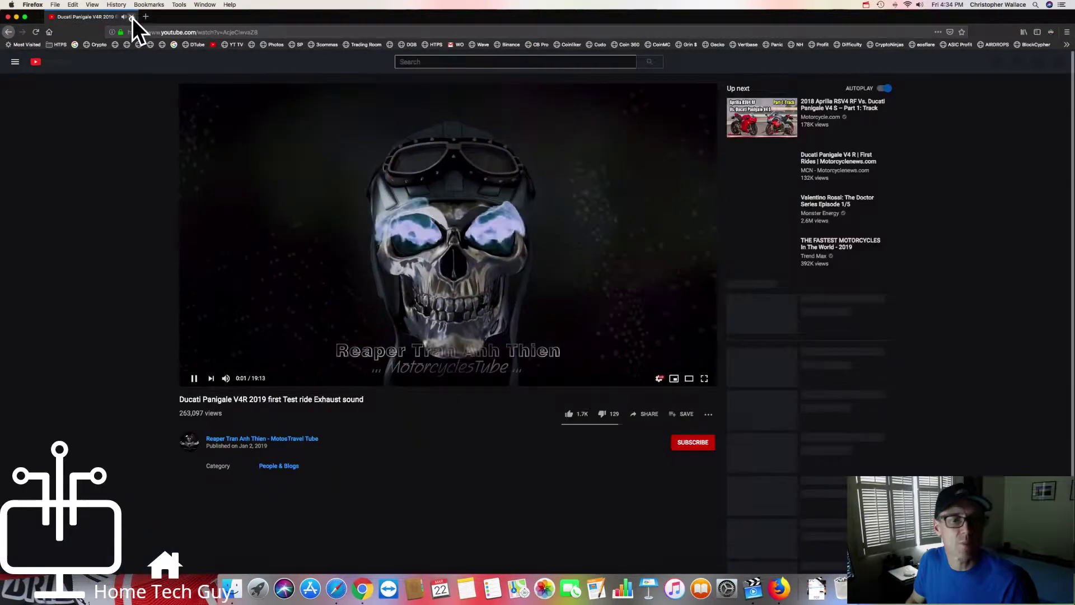
click(132, 18)
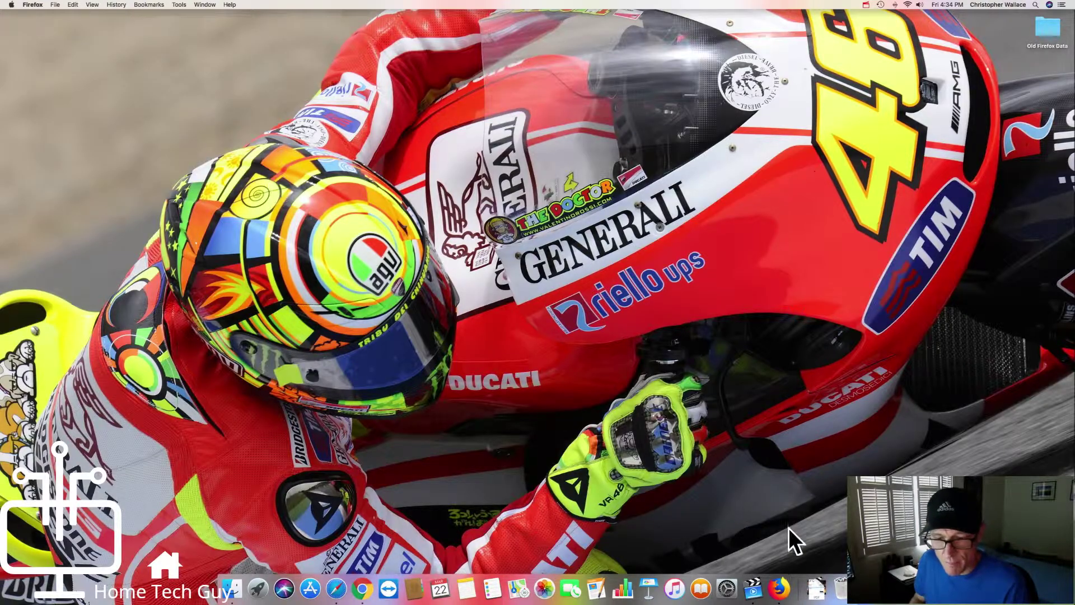
Step: Open a new Firefox window and go to Gmail through the Google apps grid
click(779, 588)
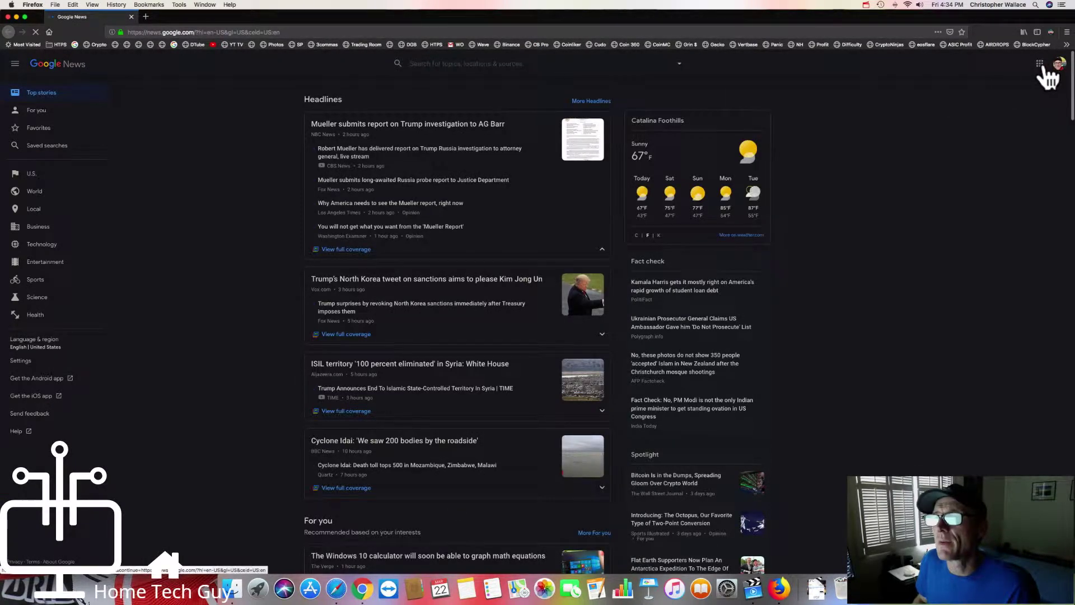
click(1040, 65)
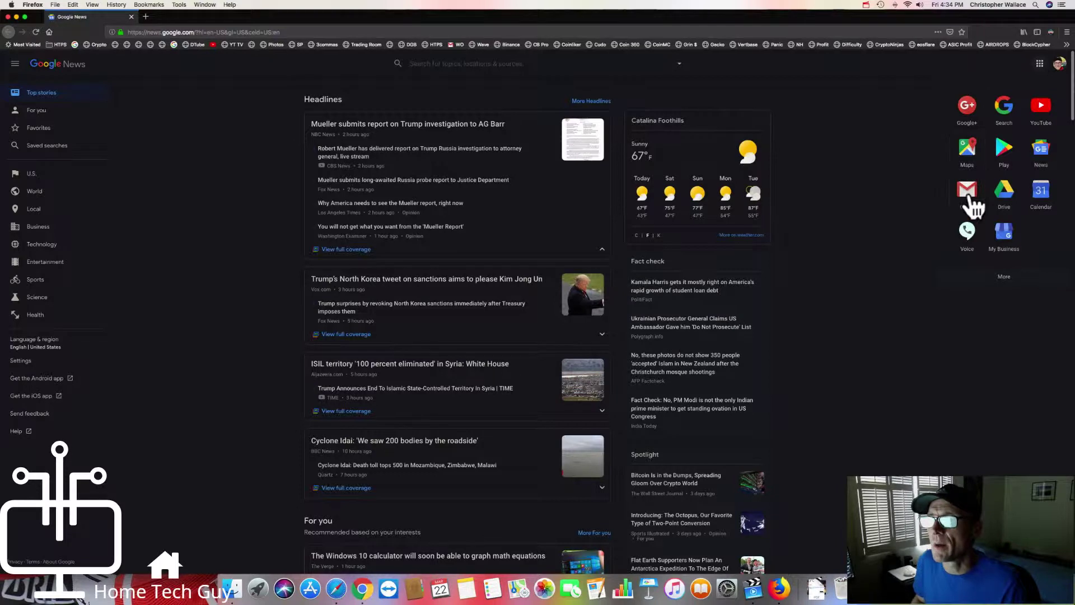
click(971, 193)
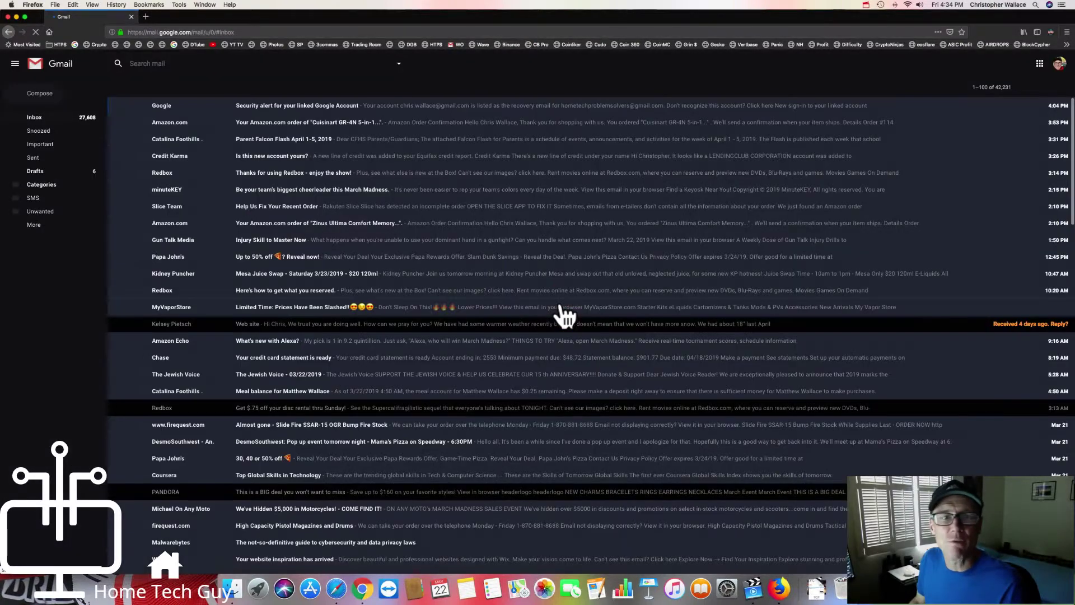
Step: Scroll the inbox down to the 'Your Google data archive is ready' email
scroll(398, 241, down, 15)
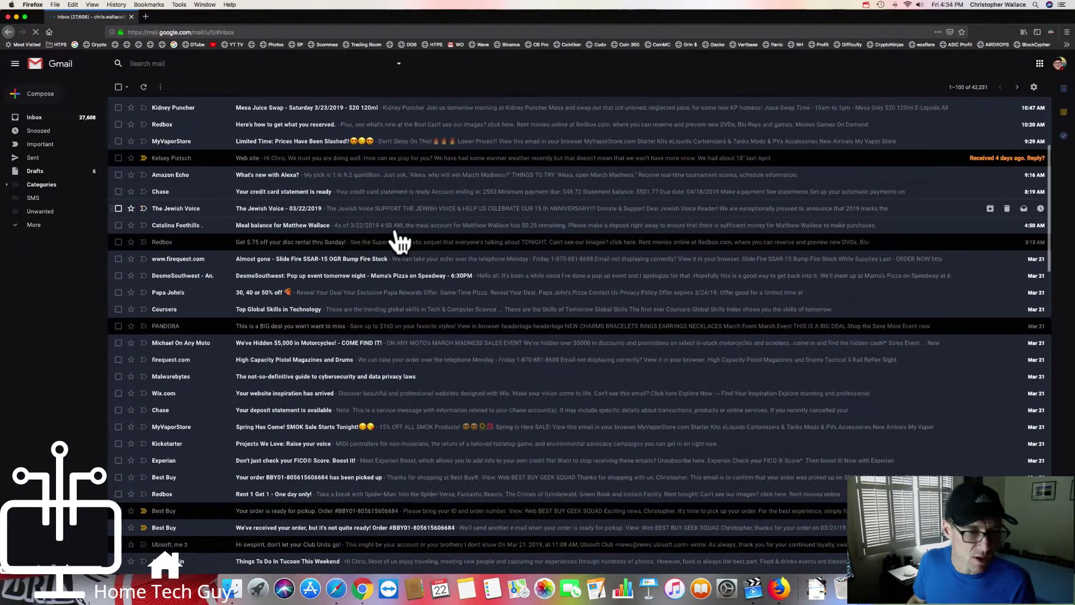
scroll(400, 241, down, 20)
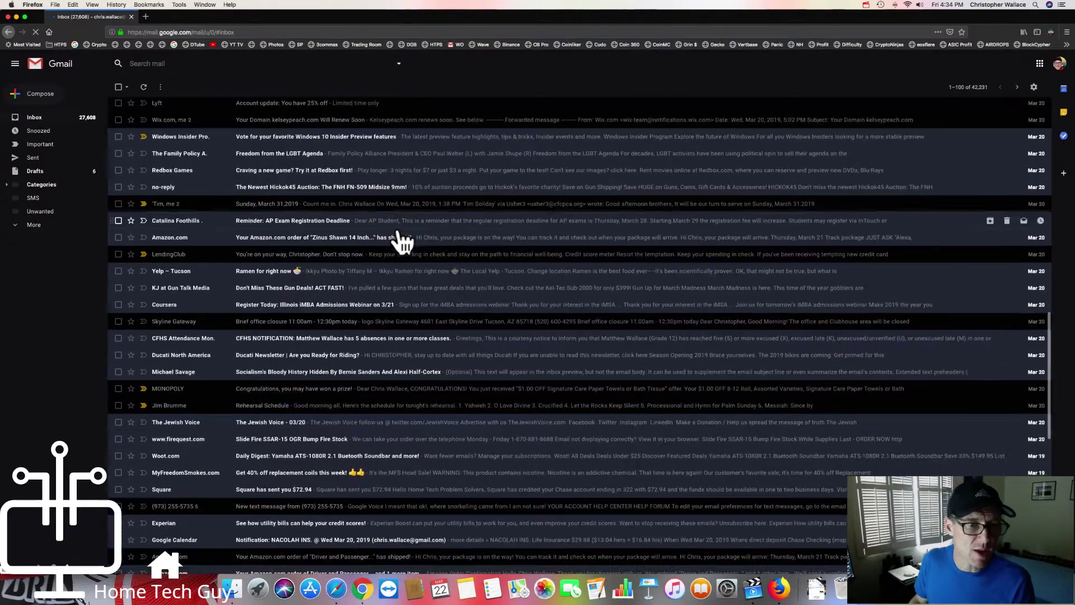
scroll(399, 242, down, 5)
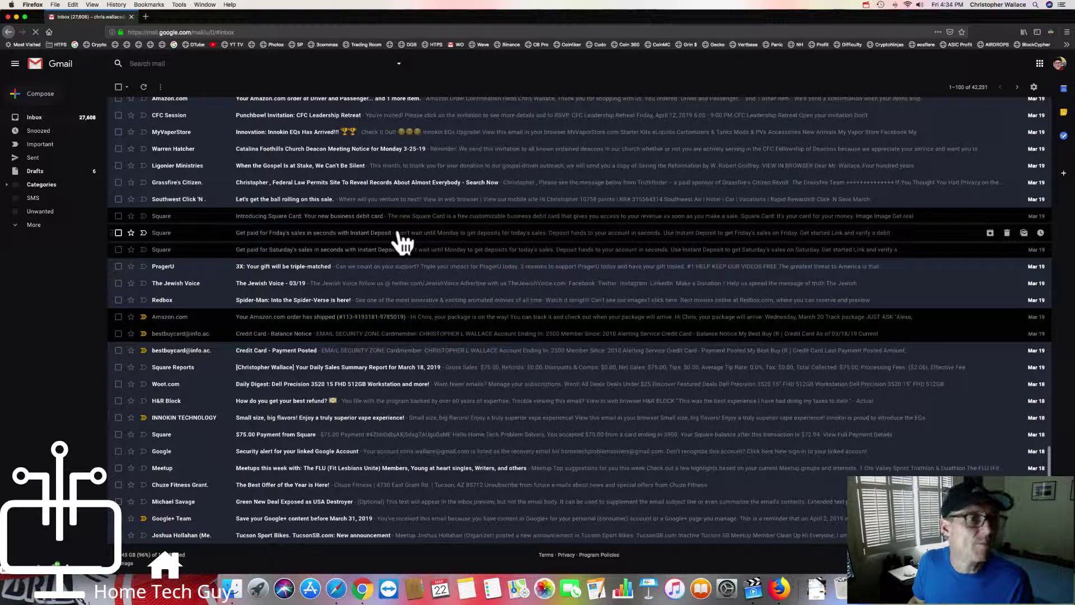
scroll(401, 242, up, 2)
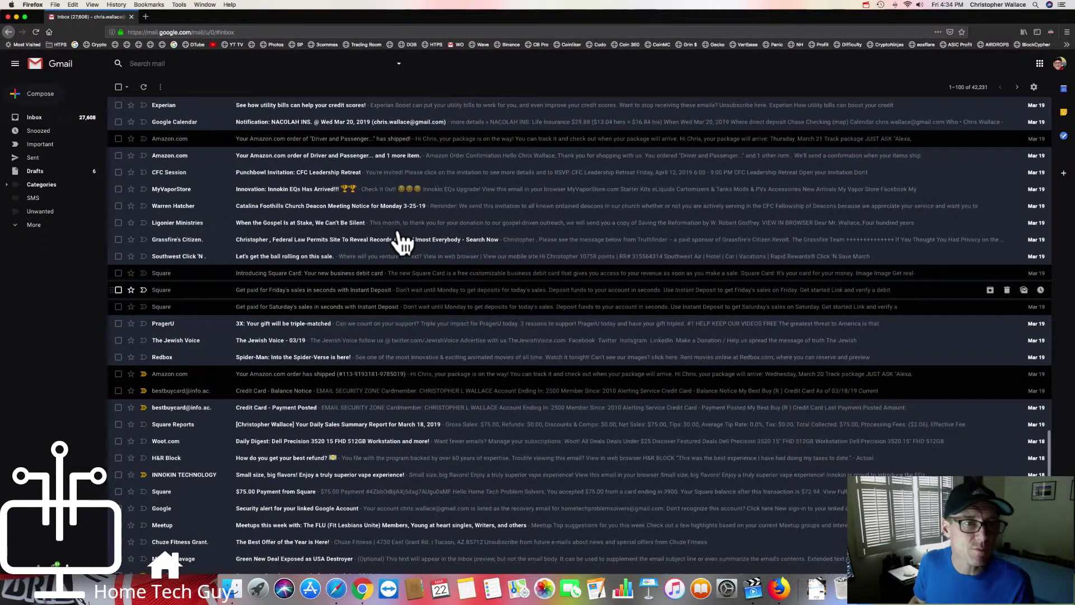
scroll(400, 242, down, 2)
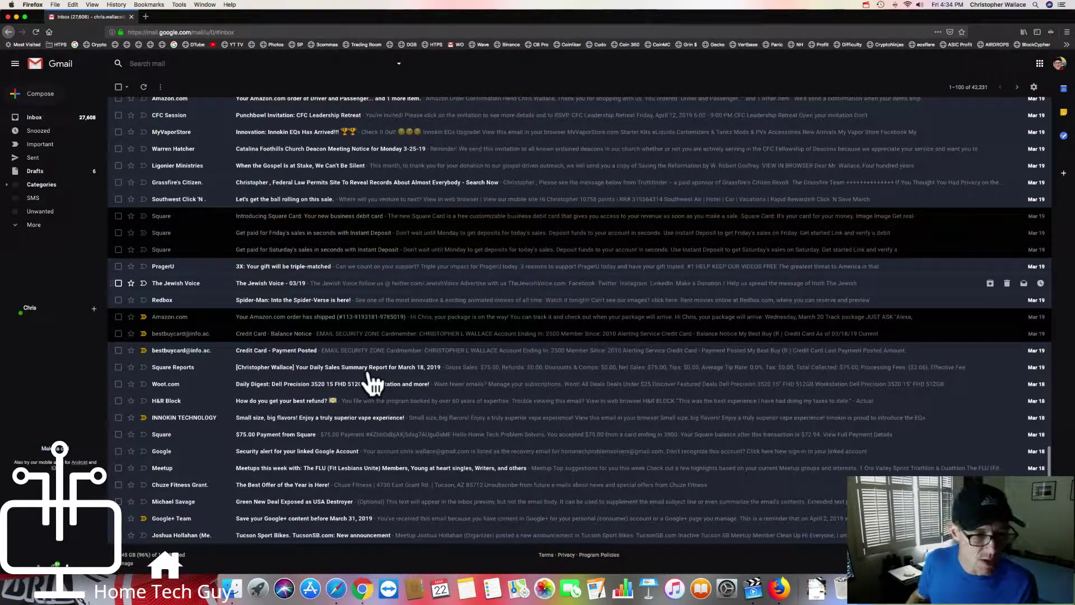
scroll(373, 384, up, 15)
scroll(372, 383, down, 15)
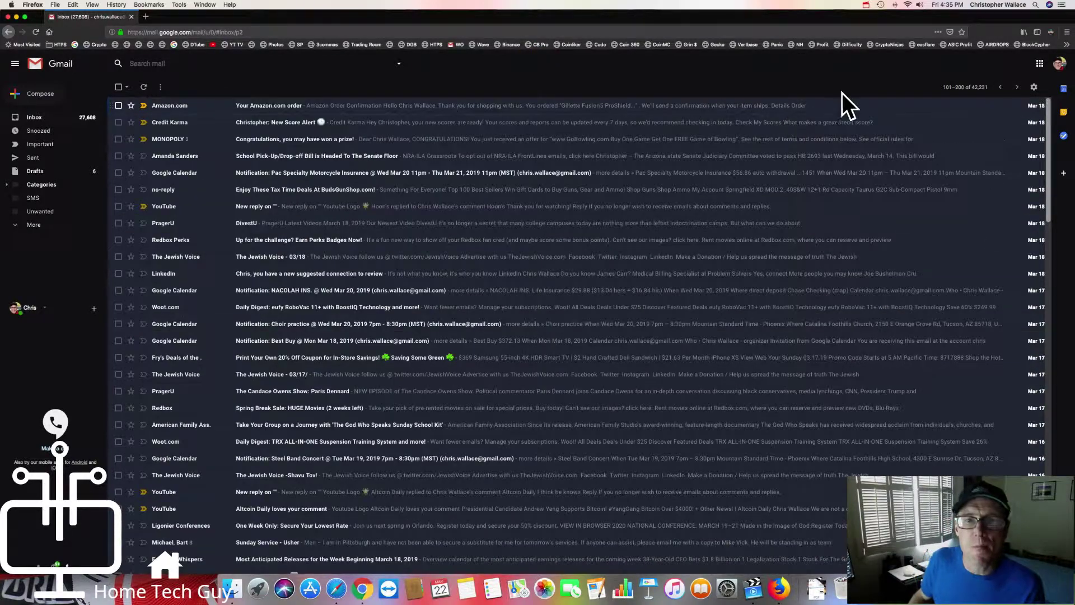
scroll(434, 247, down, 8)
scroll(437, 246, down, 5)
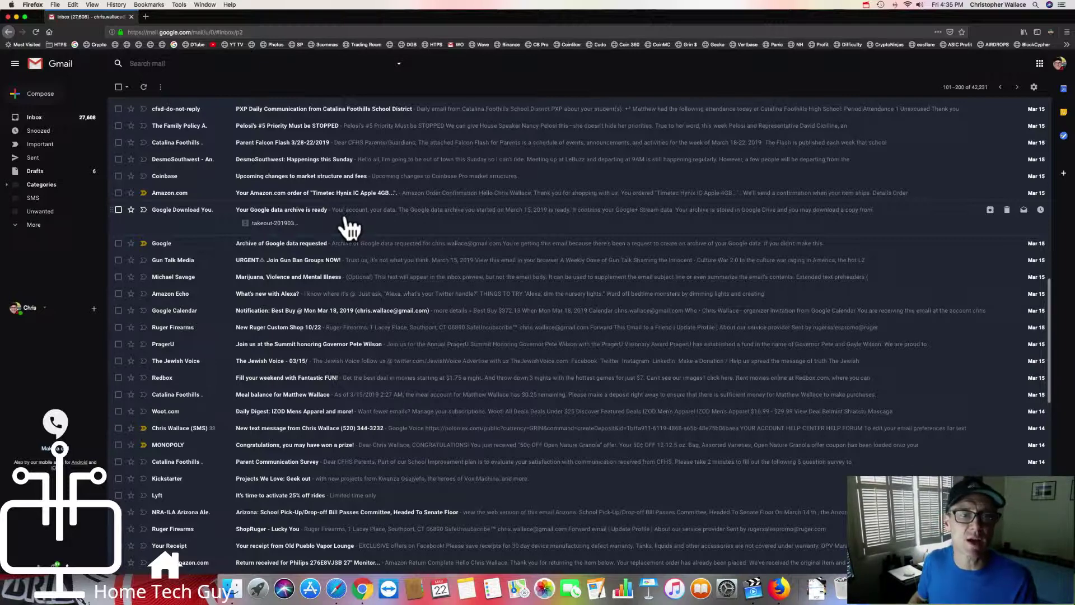
Step: Open the 'Your Google data archive is ready' email and save takeout-20190315T180632Z-001.zip to disk
click(348, 221)
mouse_move(182, 315)
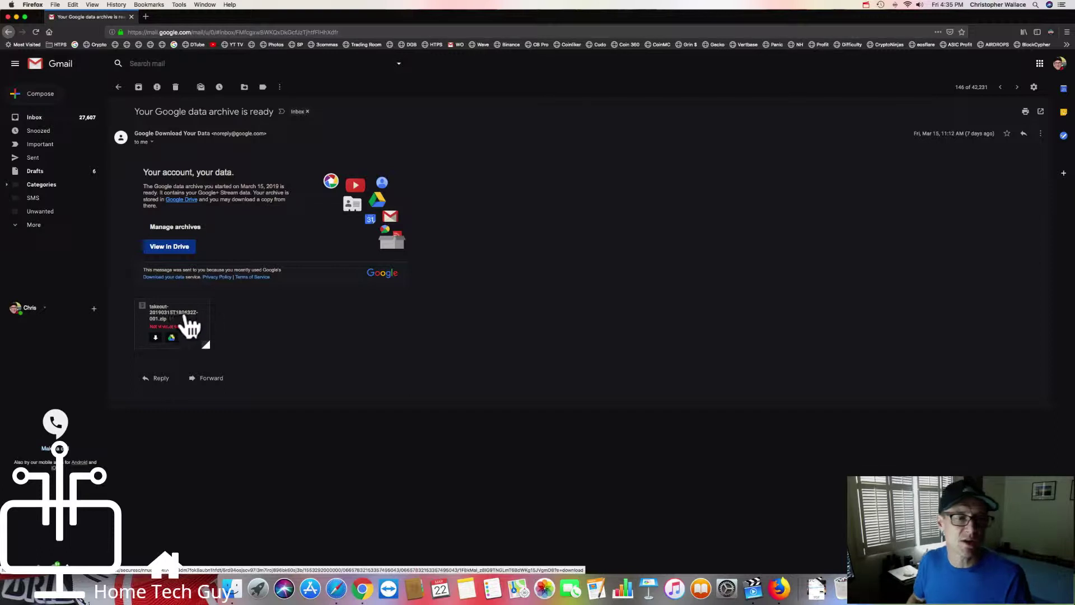
click(155, 337)
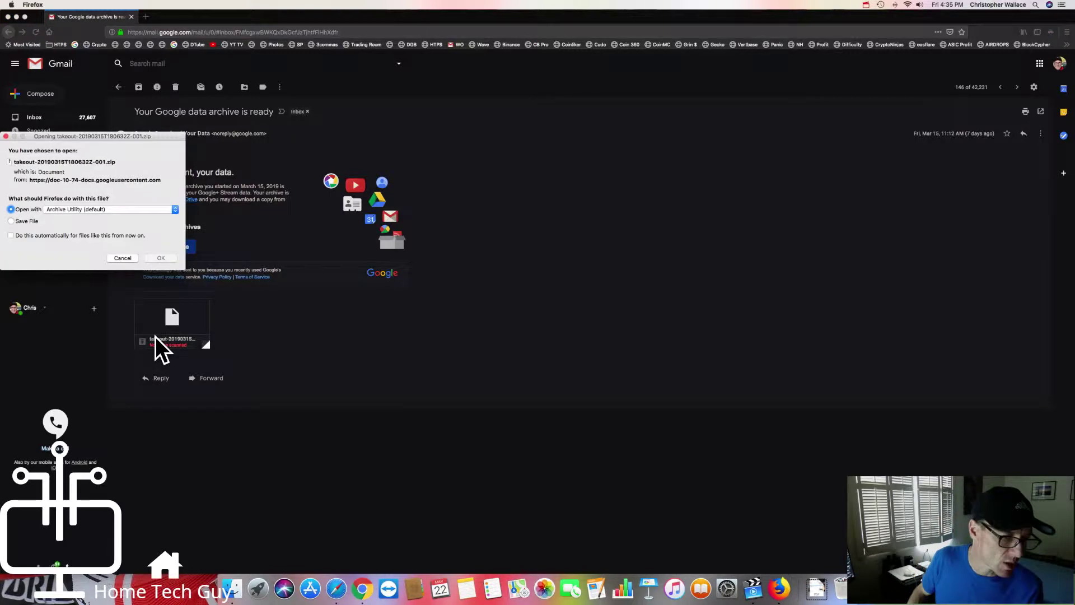
drag(63, 134, 512, 146)
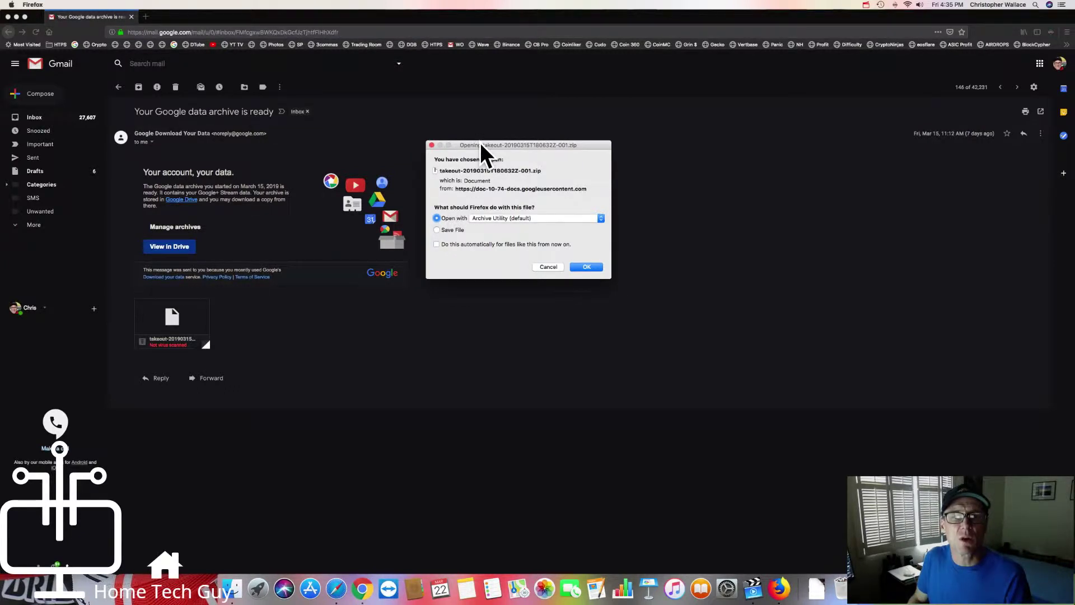
drag(480, 143, 479, 140)
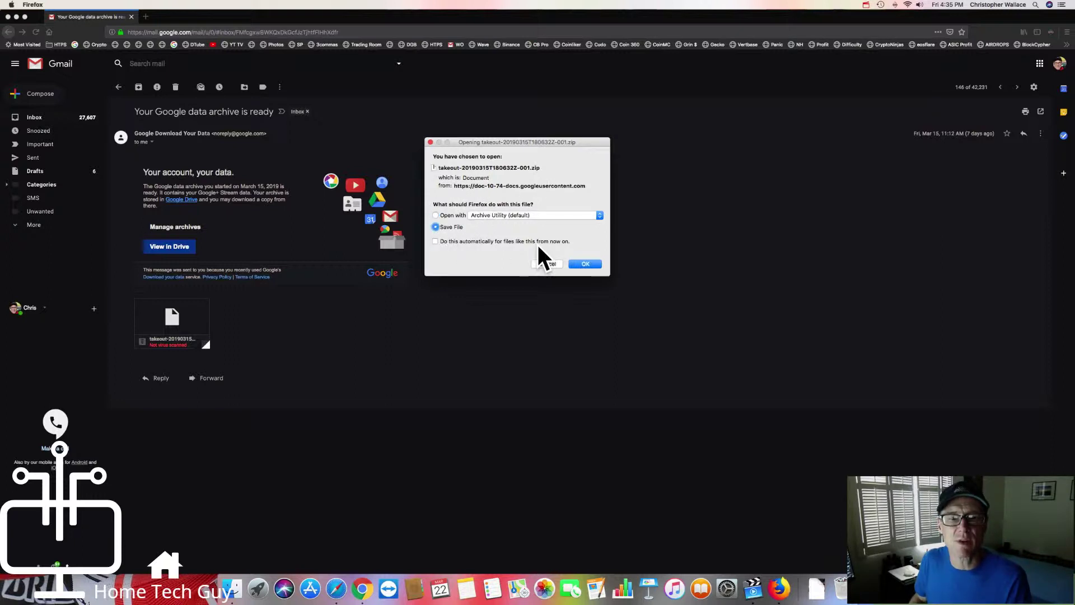
click(582, 264)
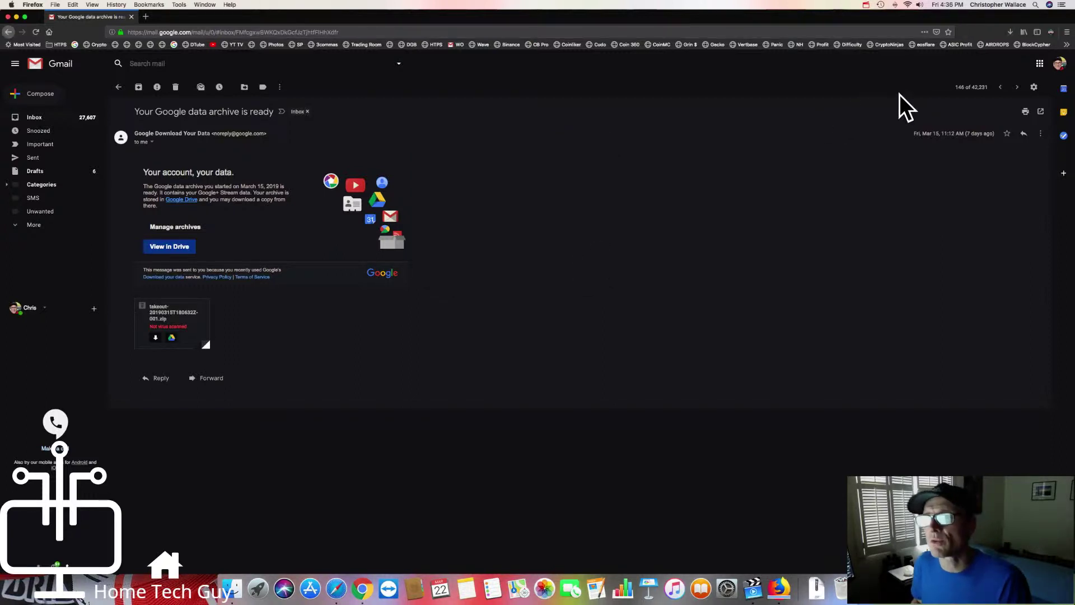
Step: Check the takeout zip download's progress in Firefox's downloads list
click(1009, 32)
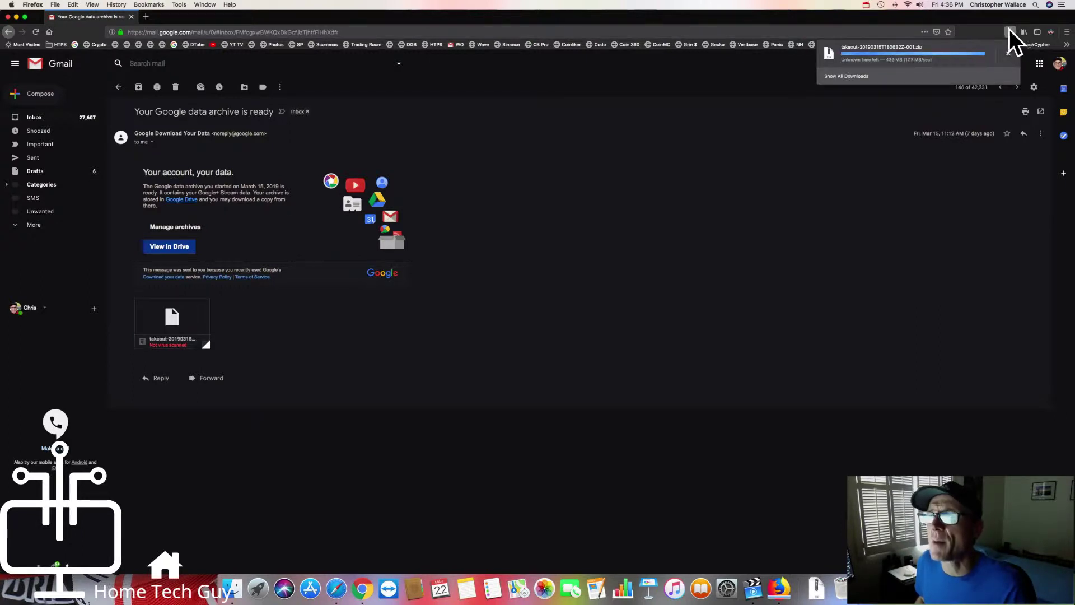
click(1011, 32)
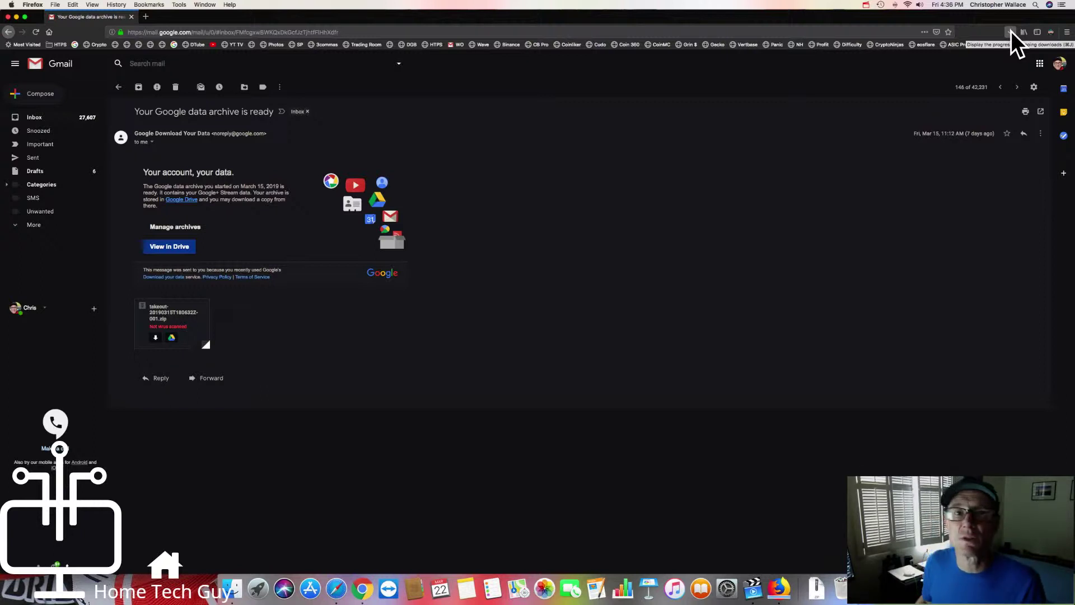
click(1010, 31)
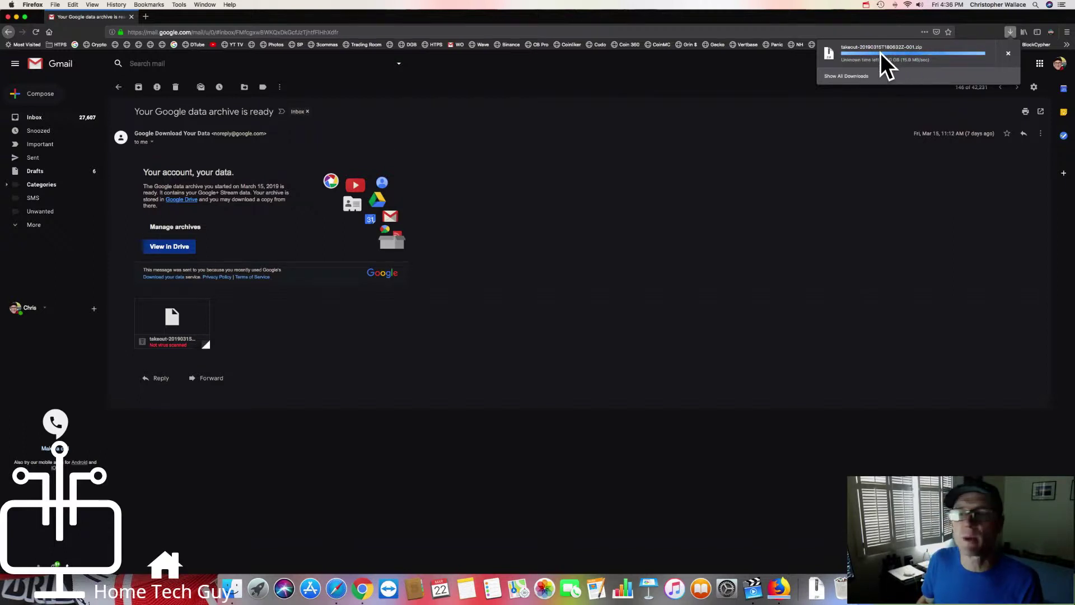
Step: Review the takeout zip download in the Downloads Library, close it, and minimise Firefox
click(854, 76)
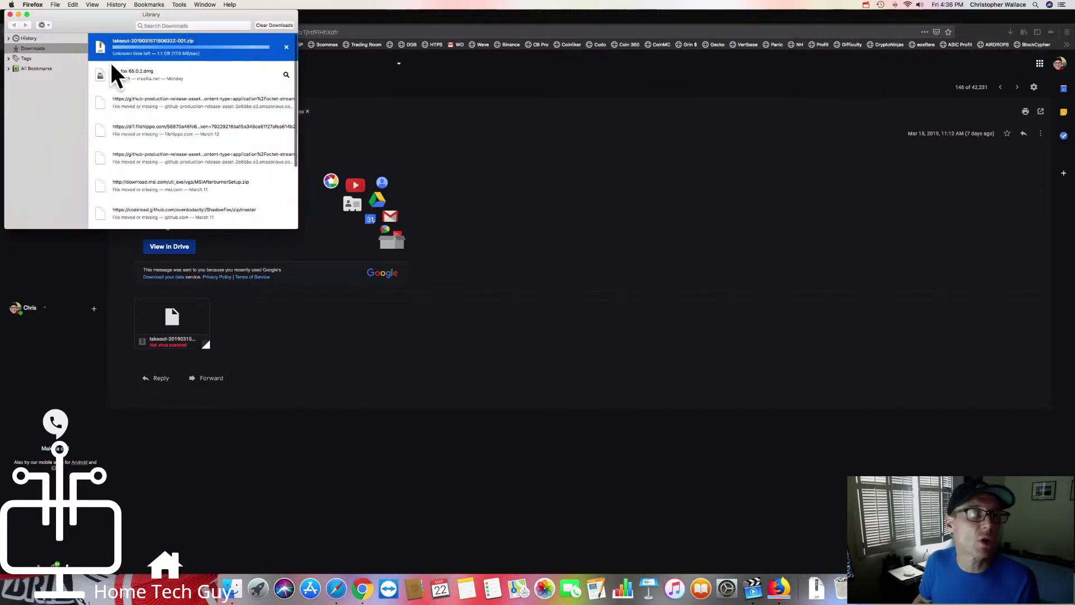
drag(113, 21, 192, 22)
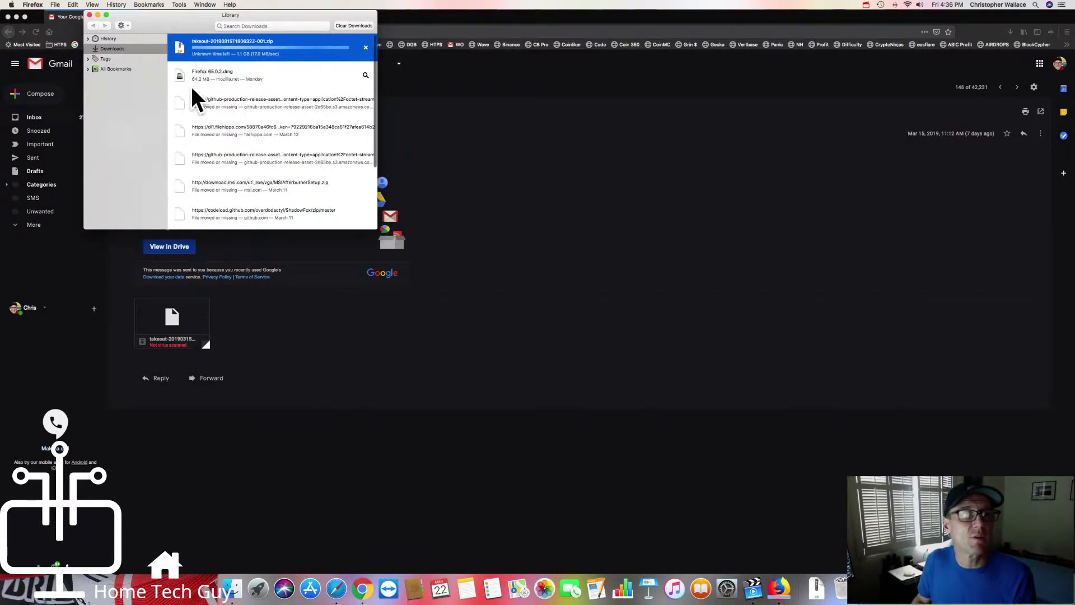
click(225, 77)
click(365, 46)
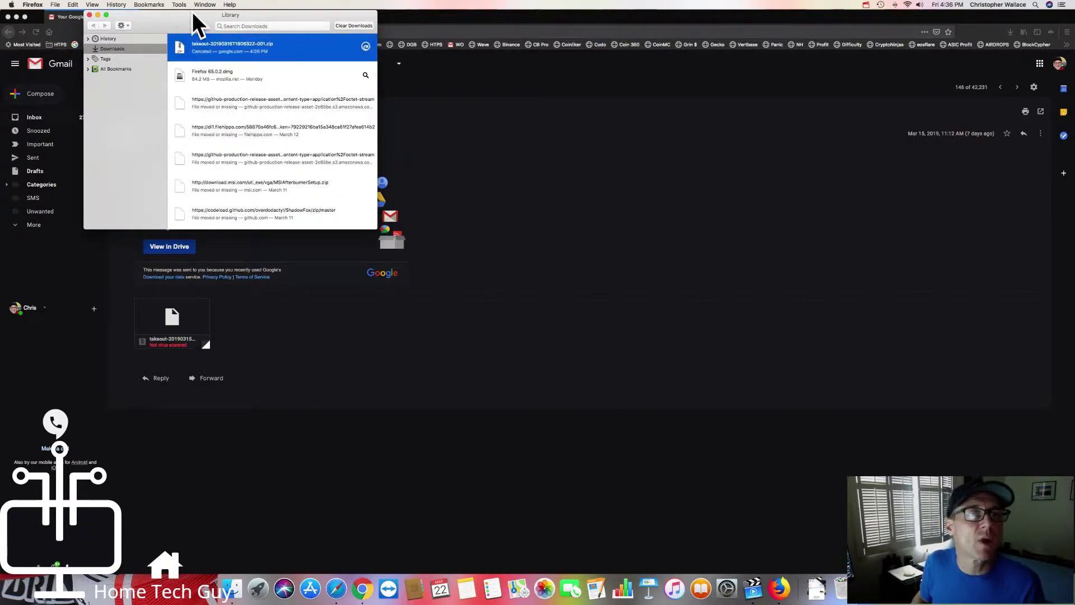
click(90, 15)
click(17, 17)
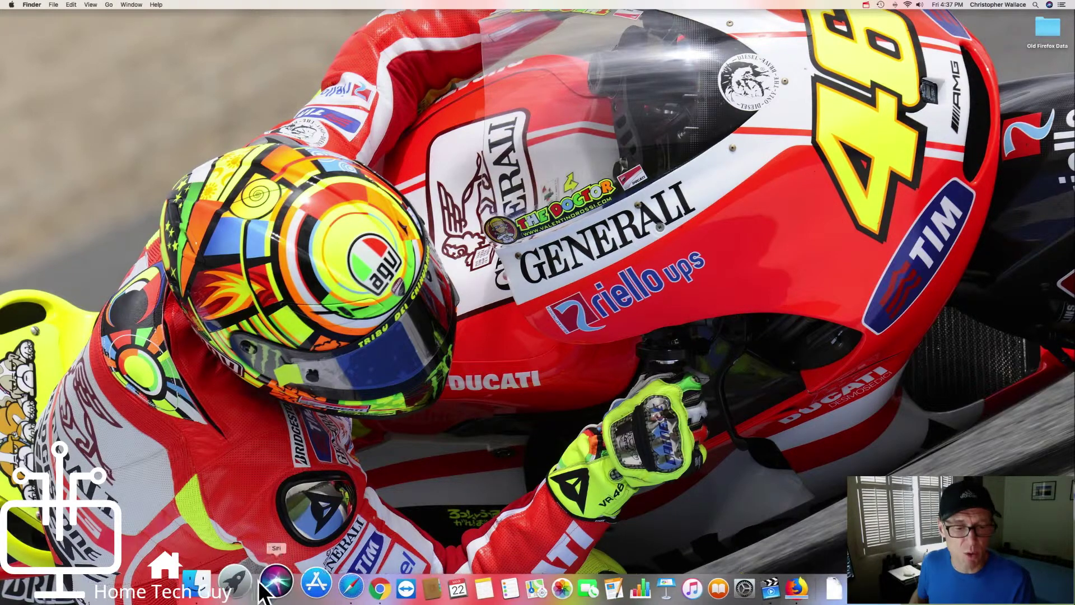
click(112, 6)
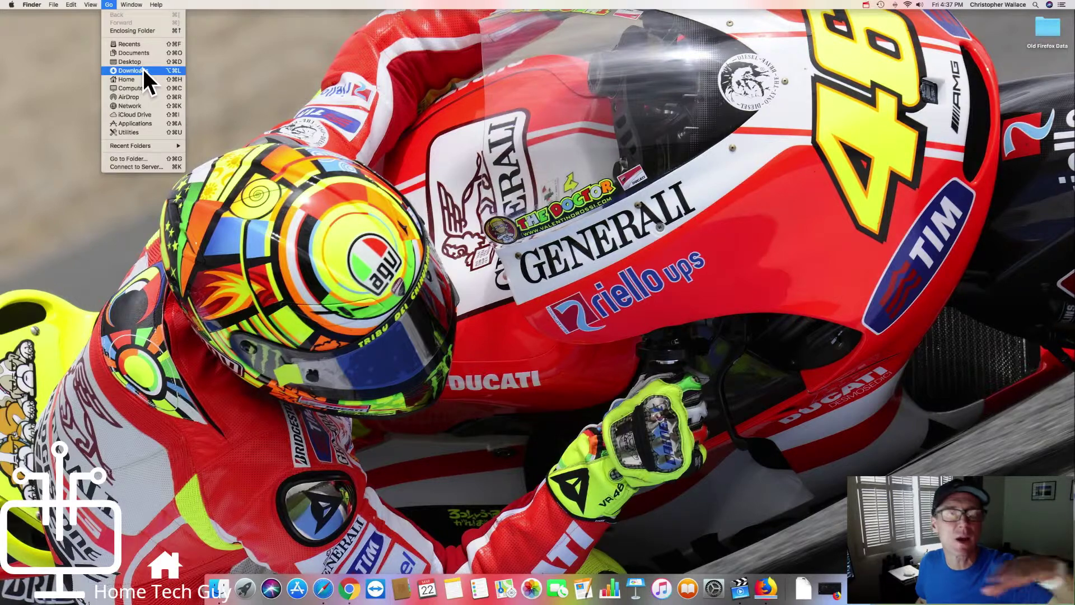
click(143, 70)
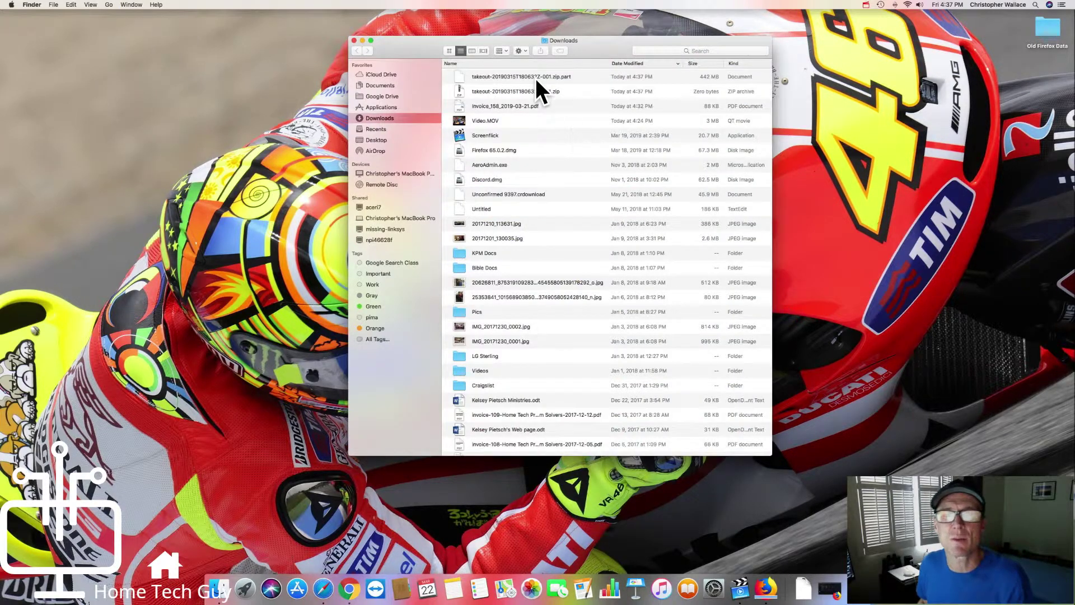
click(538, 76)
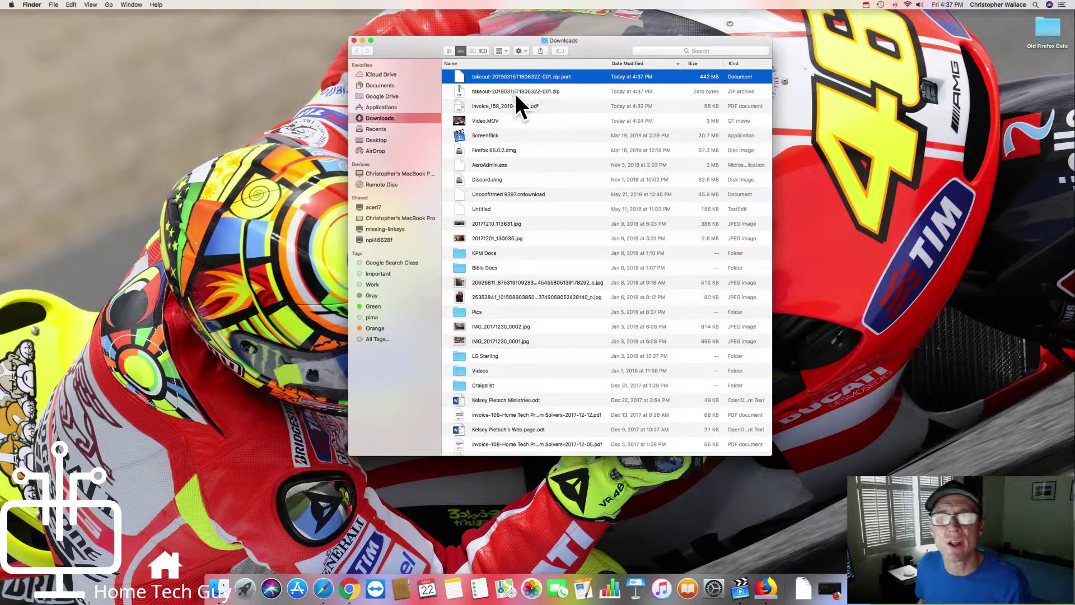
click(515, 93)
click(580, 78)
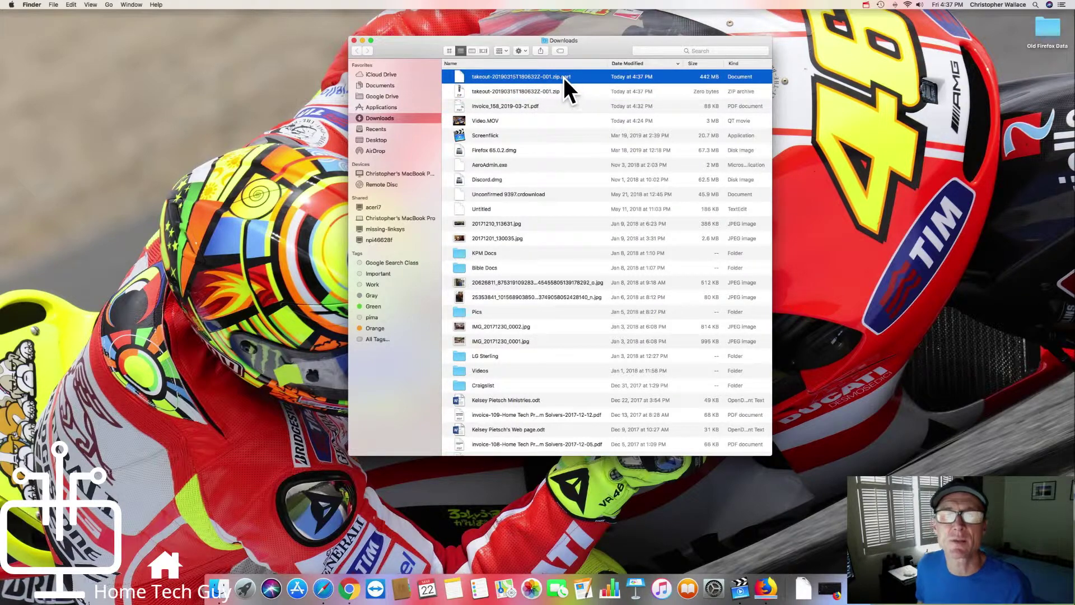
drag(605, 55, 573, 45)
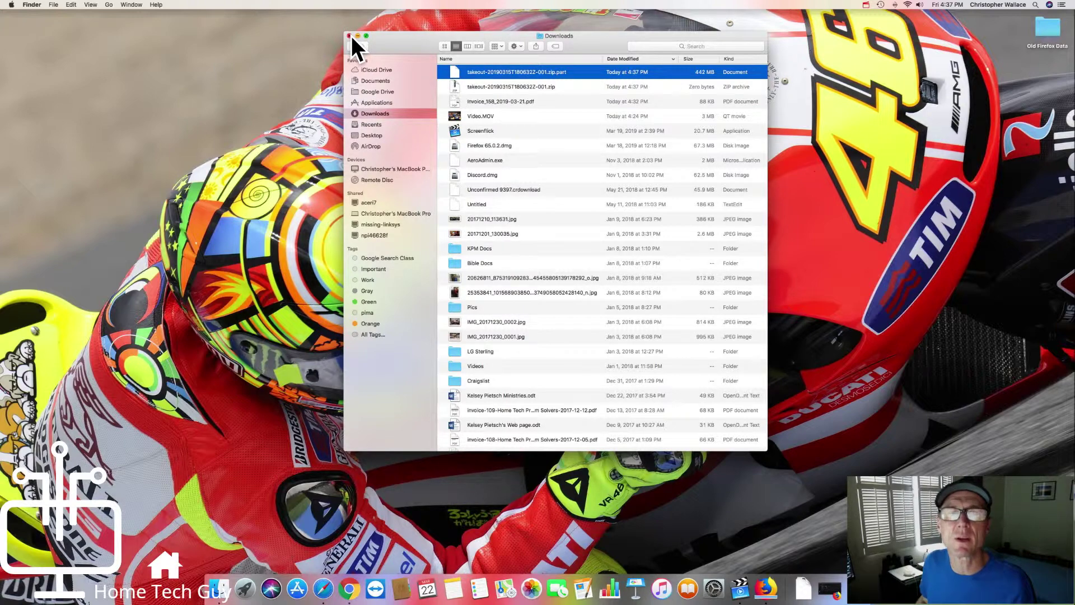
click(350, 36)
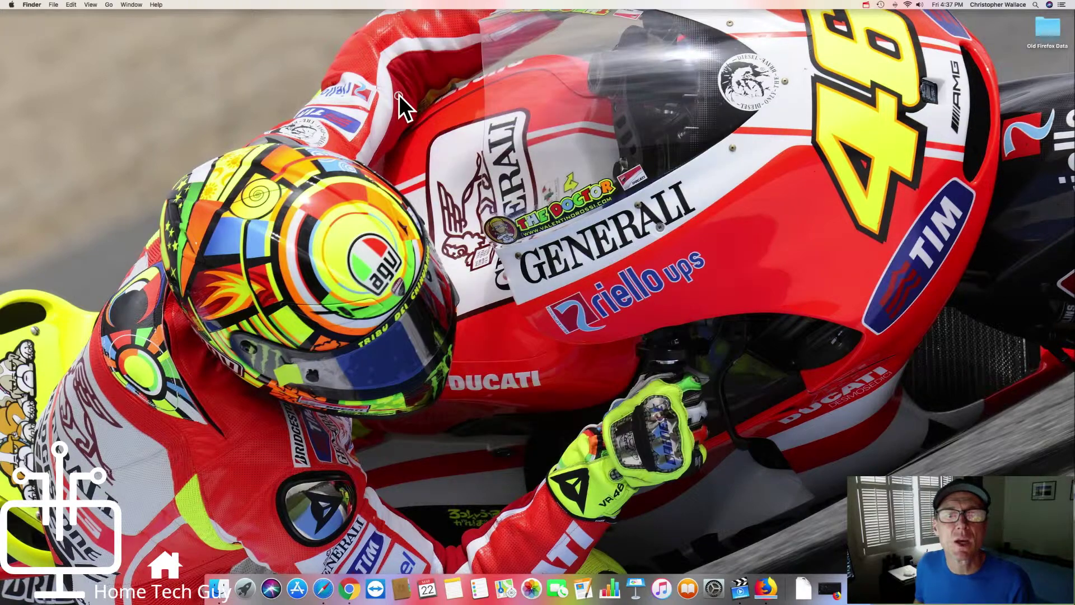